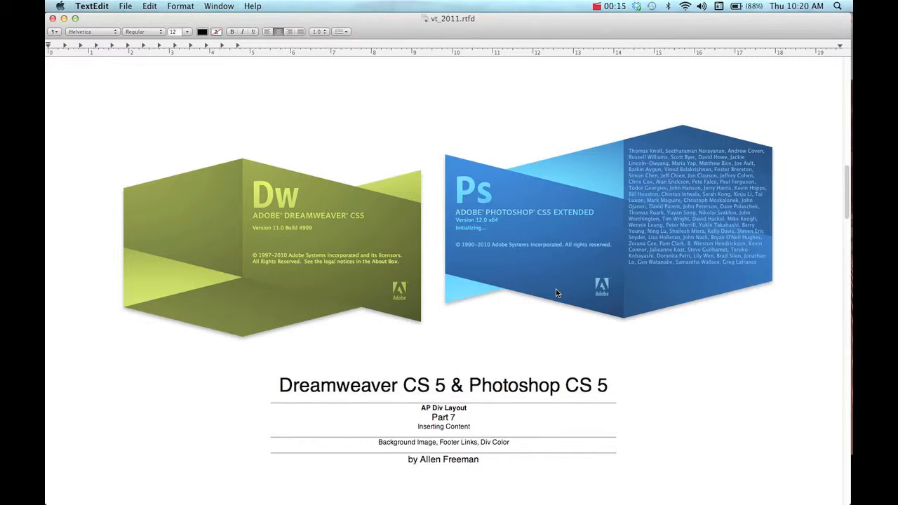
Switch to Dreamweaver and set the container div's background color to a lighter gray
key("super+Tab")
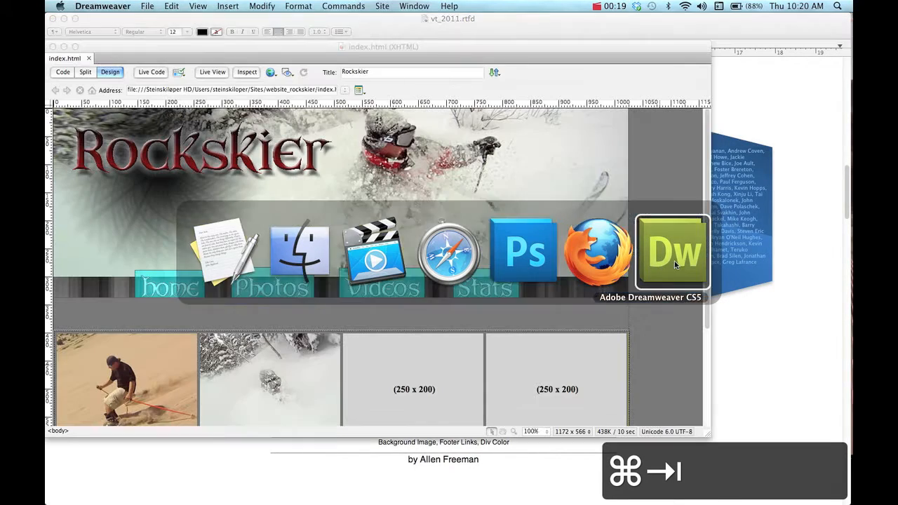
scroll(658, 297, "down", 5)
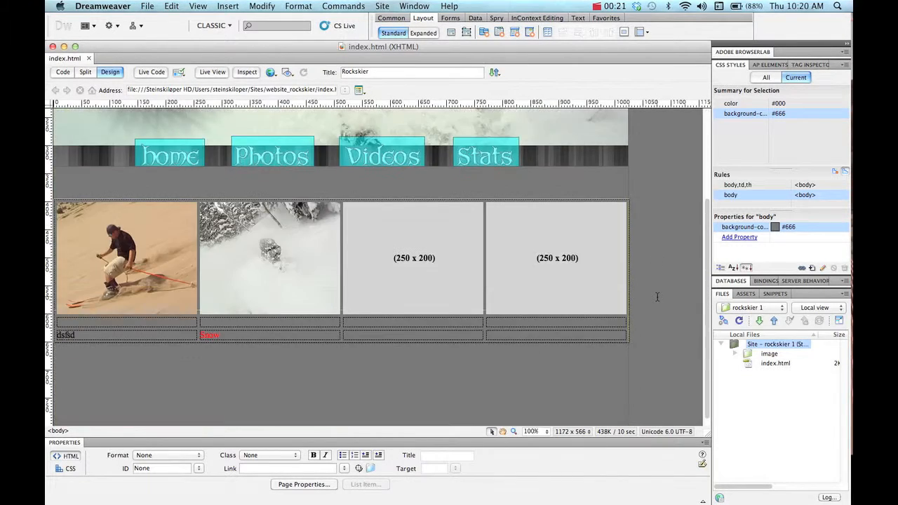
left_click(627, 359)
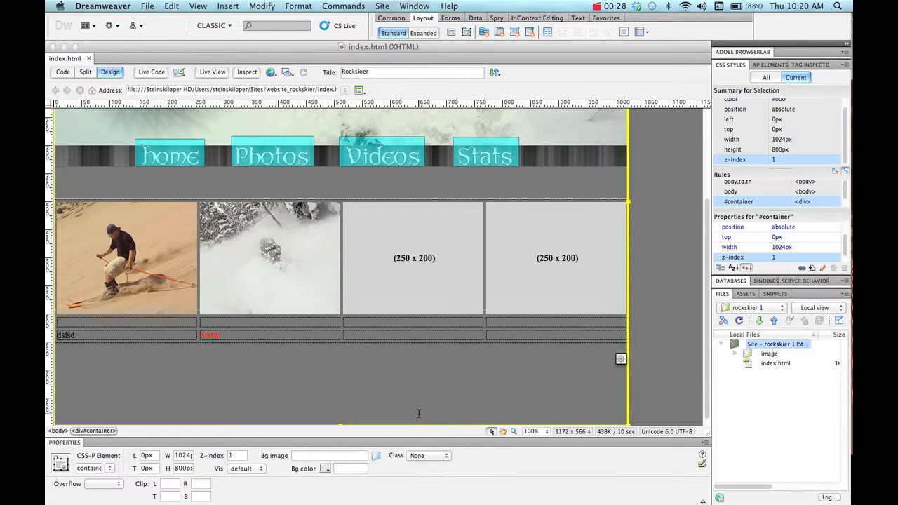
left_click(325, 468)
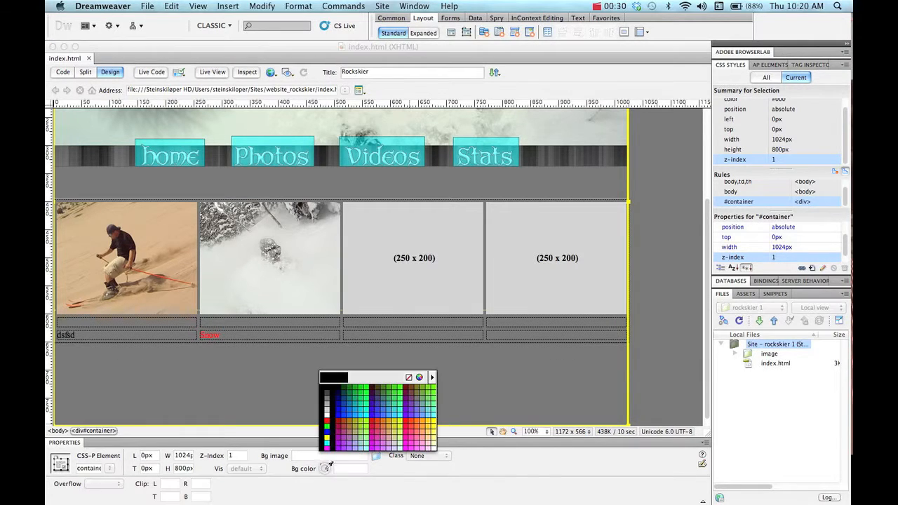
left_click(327, 401)
left_click(659, 288)
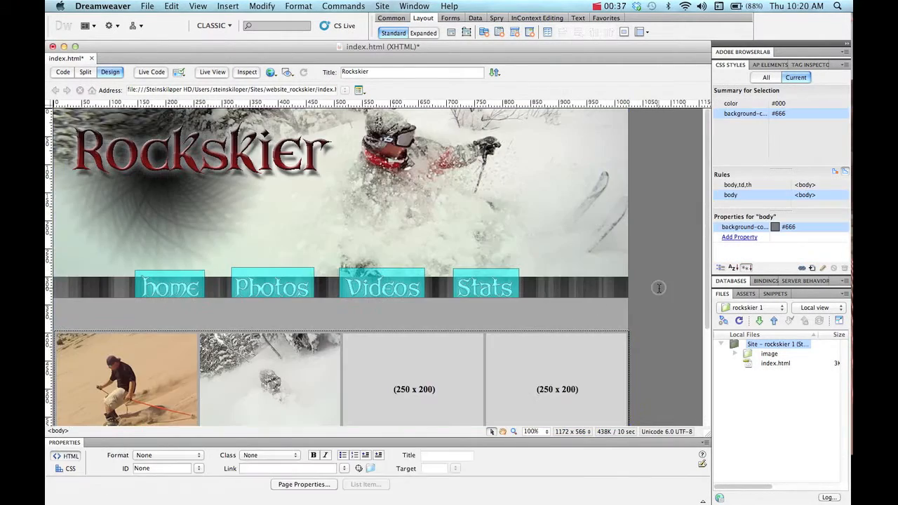
scroll(614, 330, "down", 5)
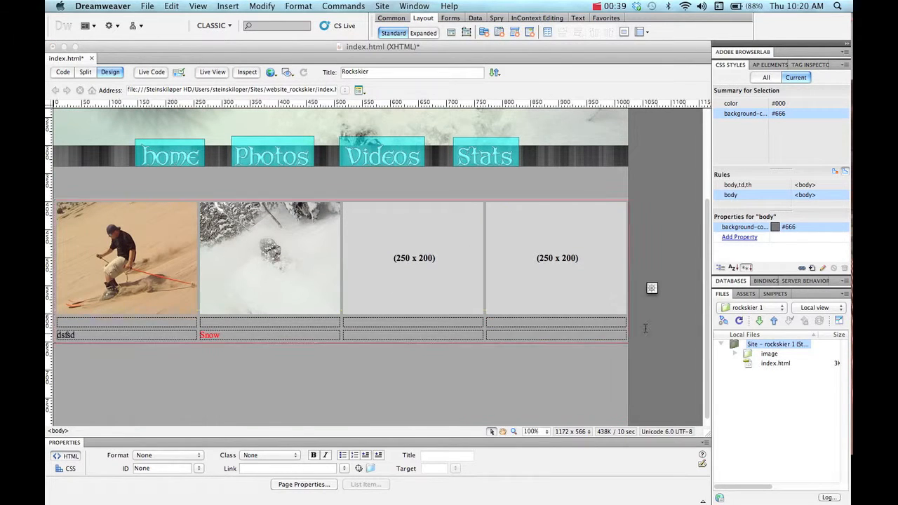
scroll(656, 302, "up", 5)
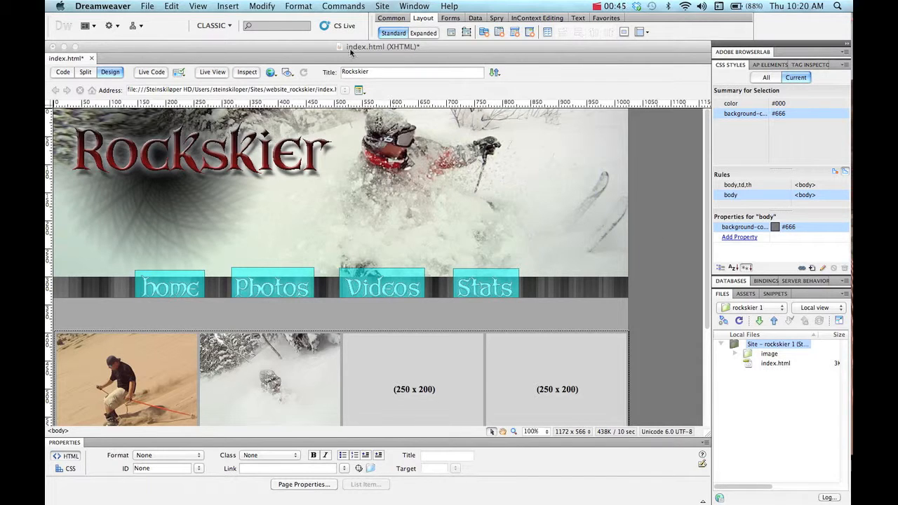
Set image/bg.jpg from the site's image folder as the page background image in Page Properties and apply it
left_click(265, 7)
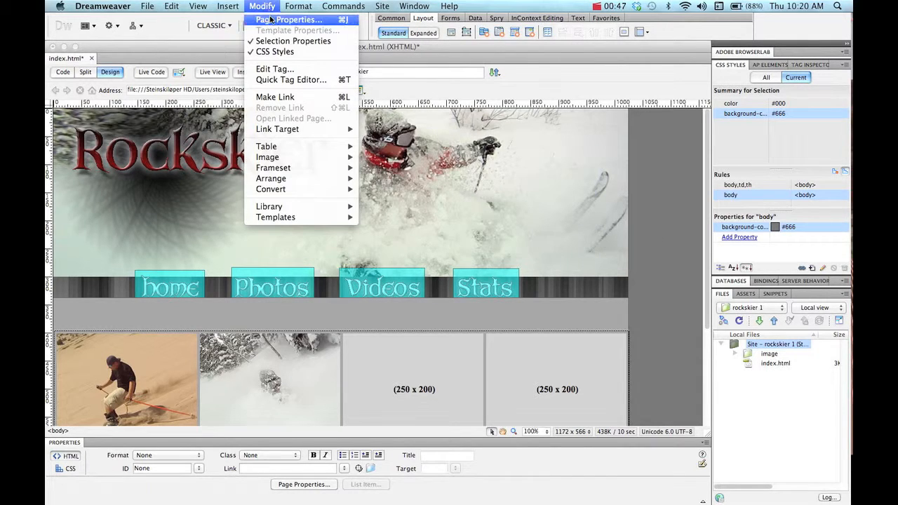
left_click(287, 19)
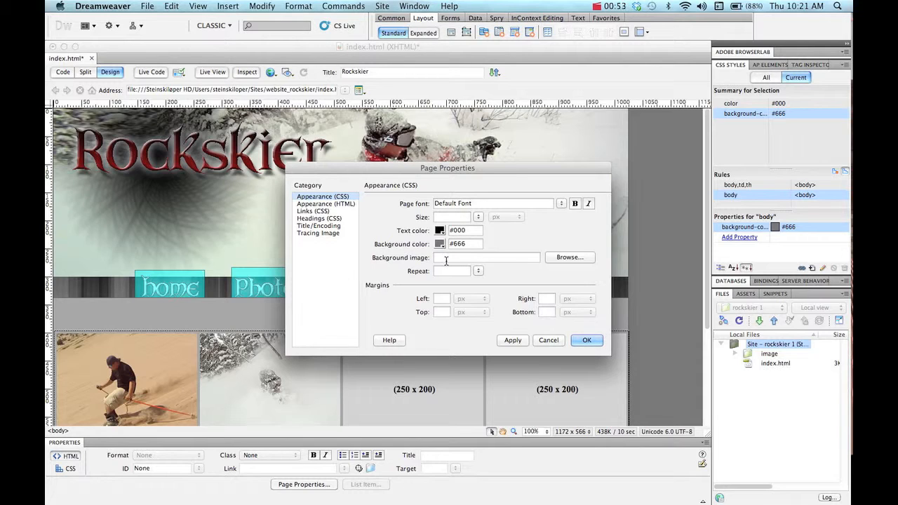
left_click(445, 258)
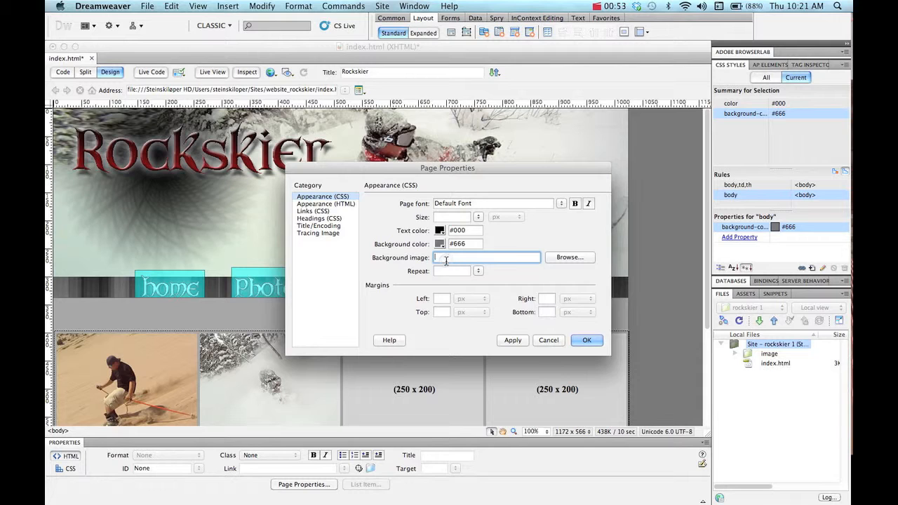
left_click(566, 257)
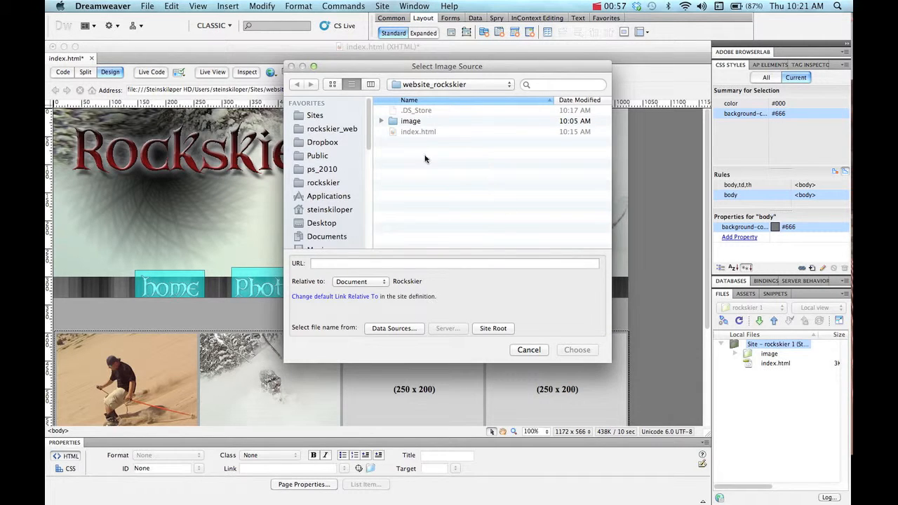
double_click(394, 122)
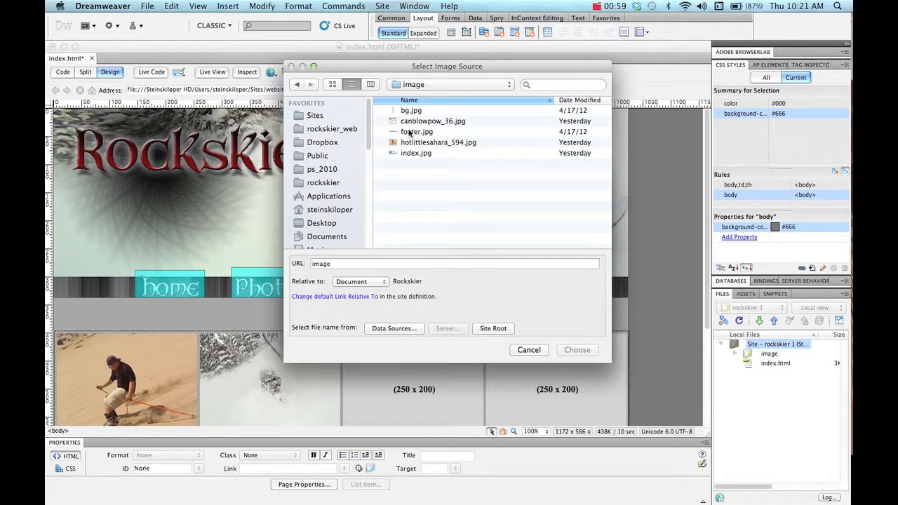
left_click(409, 111)
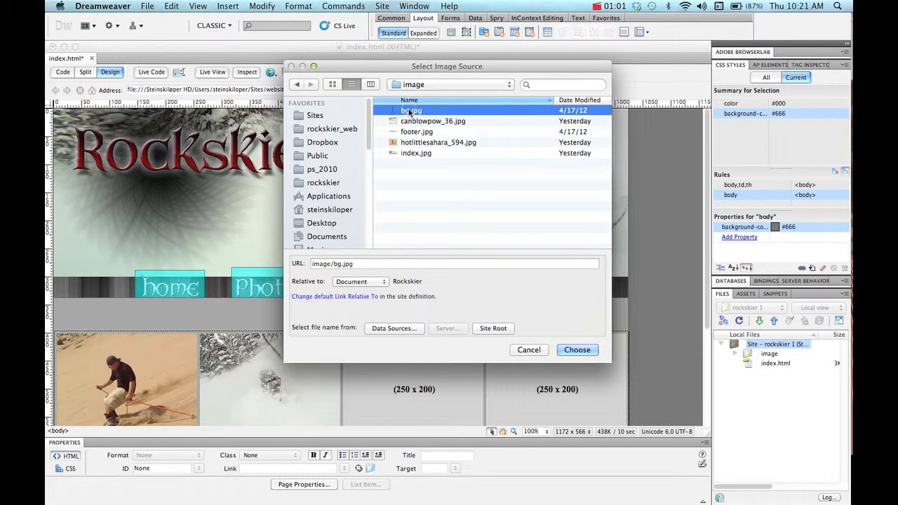
left_click(574, 350)
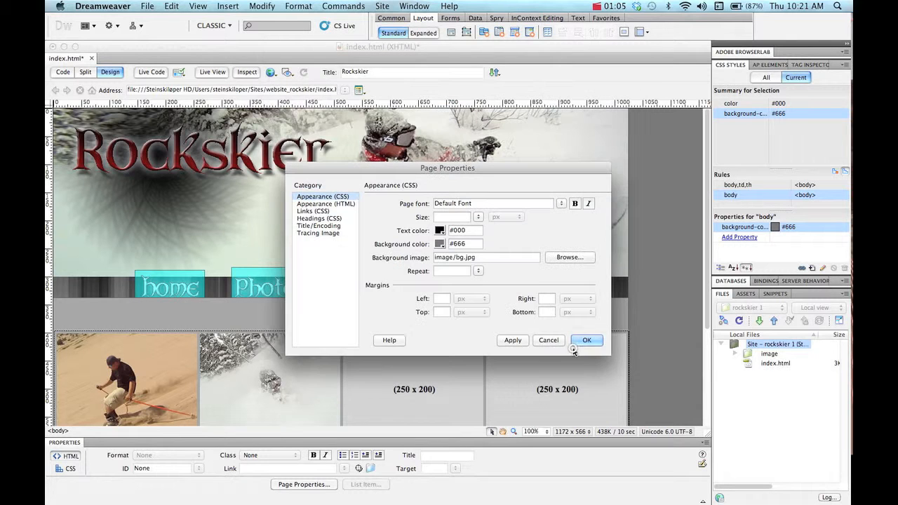
left_click(513, 340)
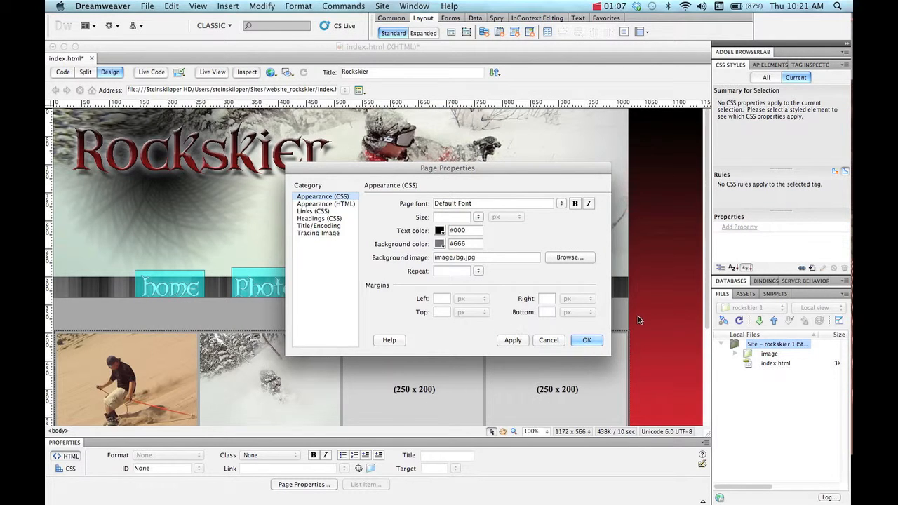
Check how the background image tiles down the page and try the repeat-y option for it
scroll(666, 357, "down", 1)
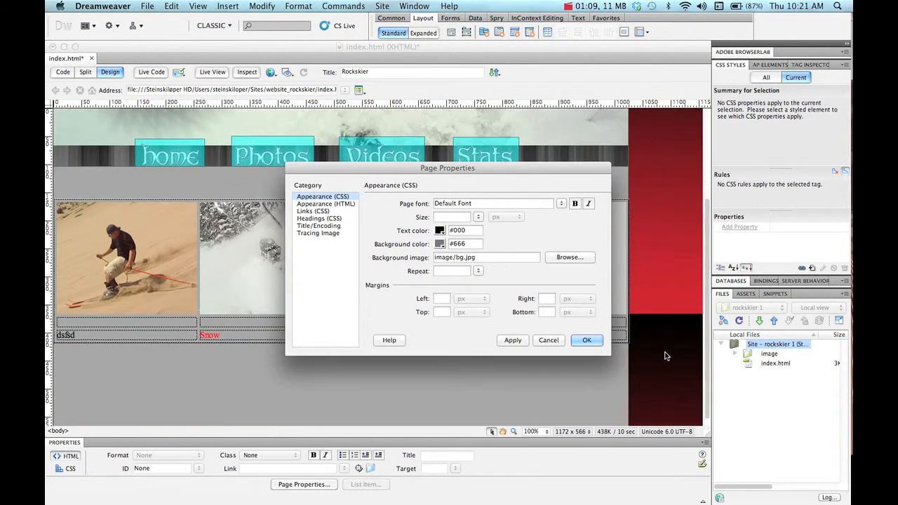
scroll(667, 356, "down", 5)
scroll(674, 293, "up", 5)
scroll(671, 289, "down", 5)
scroll(672, 288, "up", 5)
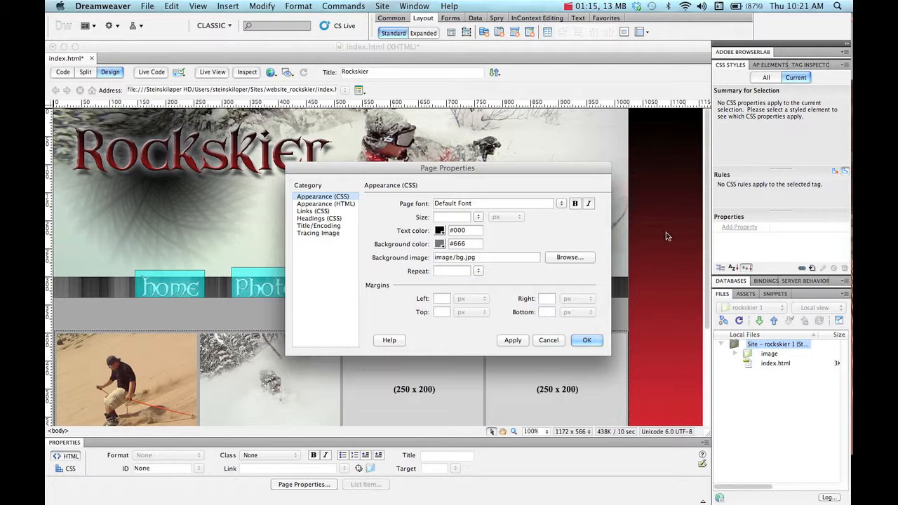
scroll(664, 376, "down", 5)
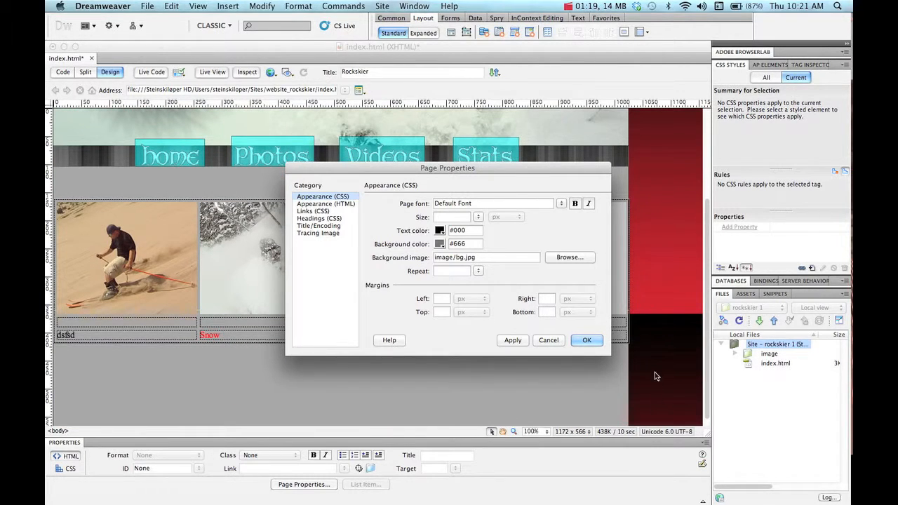
left_click(479, 271)
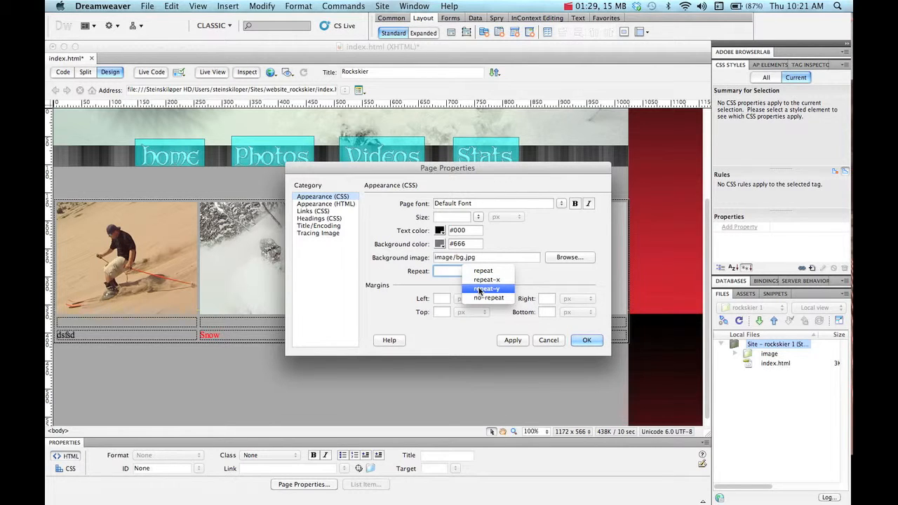
left_click(479, 289)
left_click(513, 341)
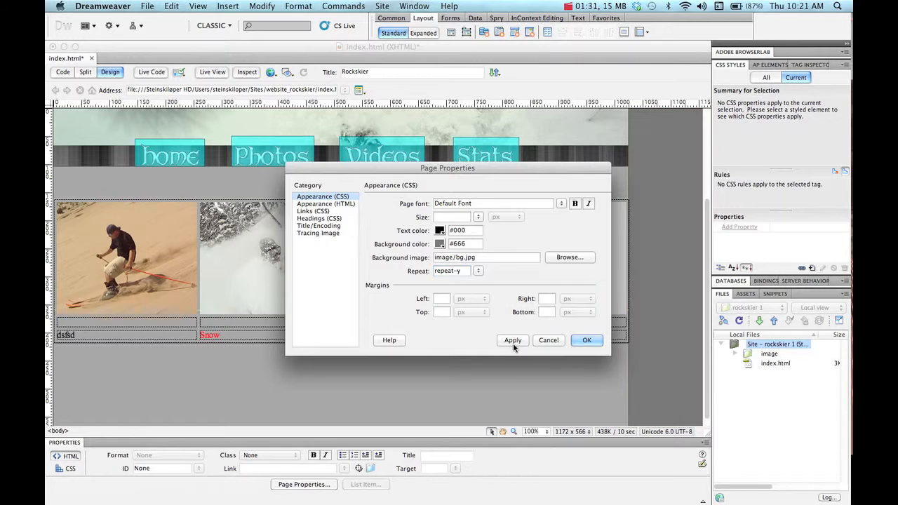
Set the page background image's repeat option to repeat-x and apply it
left_click(483, 274)
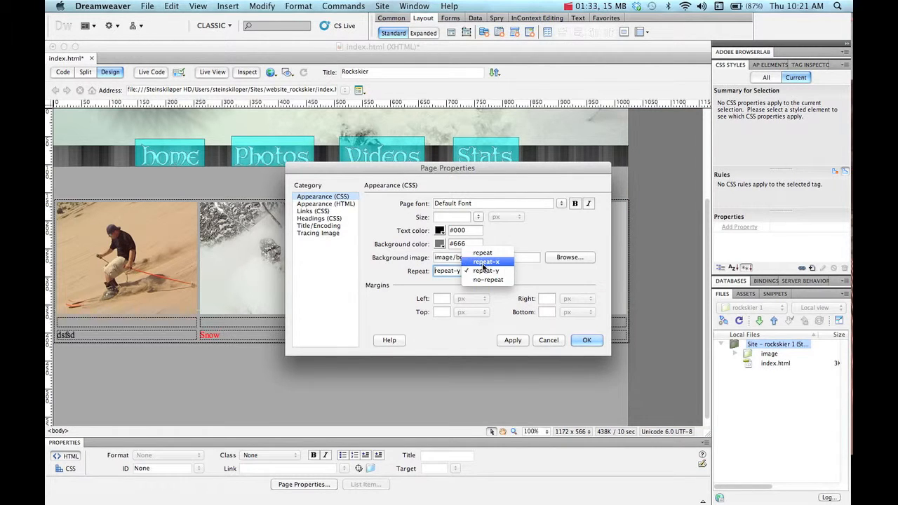
left_click(483, 262)
left_click(513, 341)
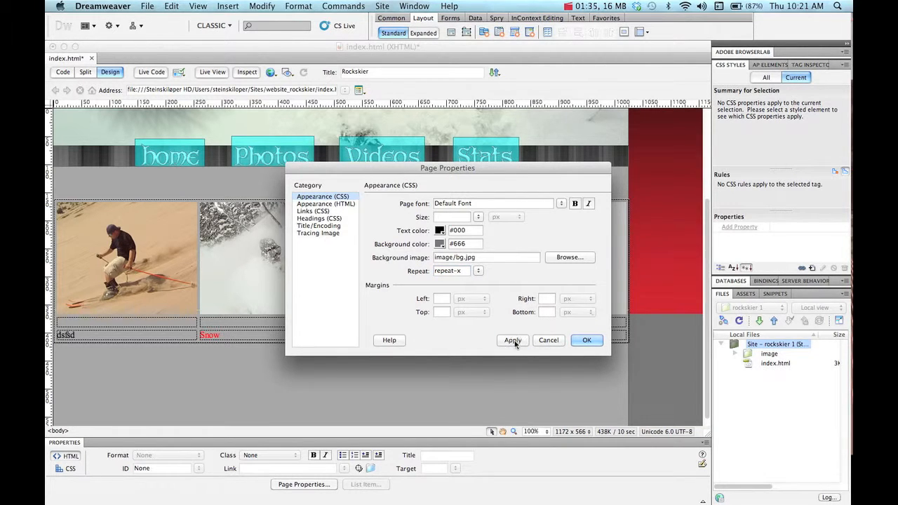
Set the page background color to #BE1720 by sampling the red at the gradient's lower edge, and confirm the page properties
left_click(440, 231)
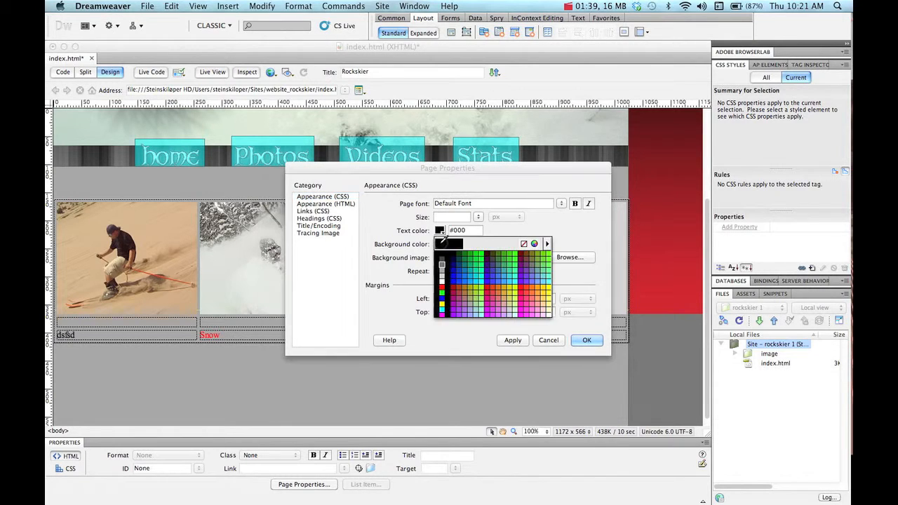
left_click(638, 310)
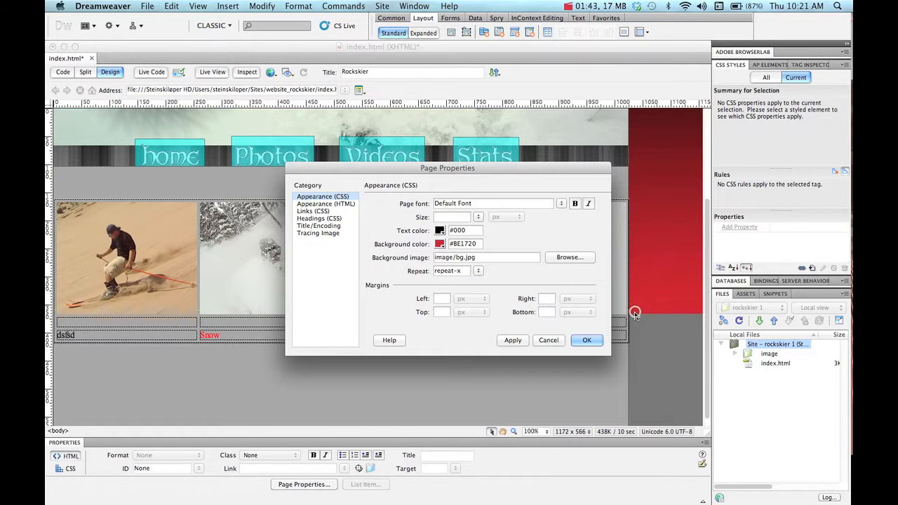
left_click(519, 341)
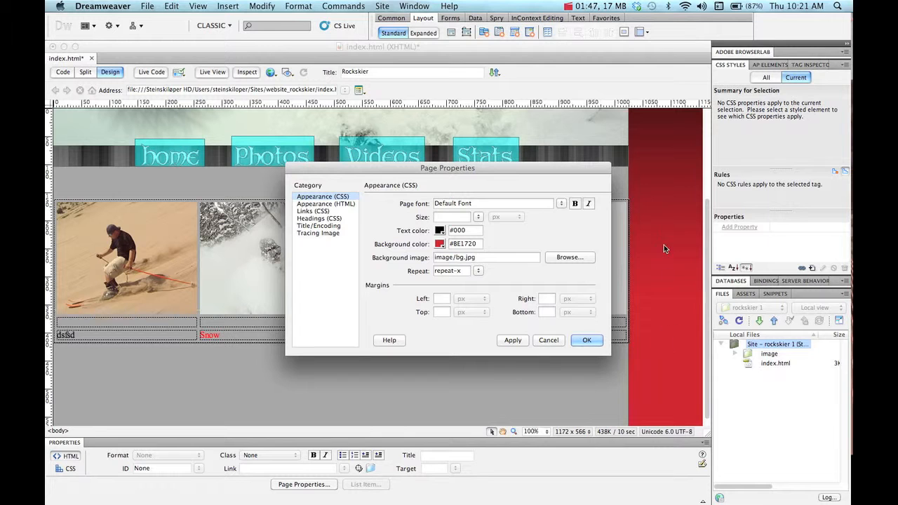
left_click(586, 341)
scroll(660, 386, "down", 5)
scroll(661, 391, "up", 2)
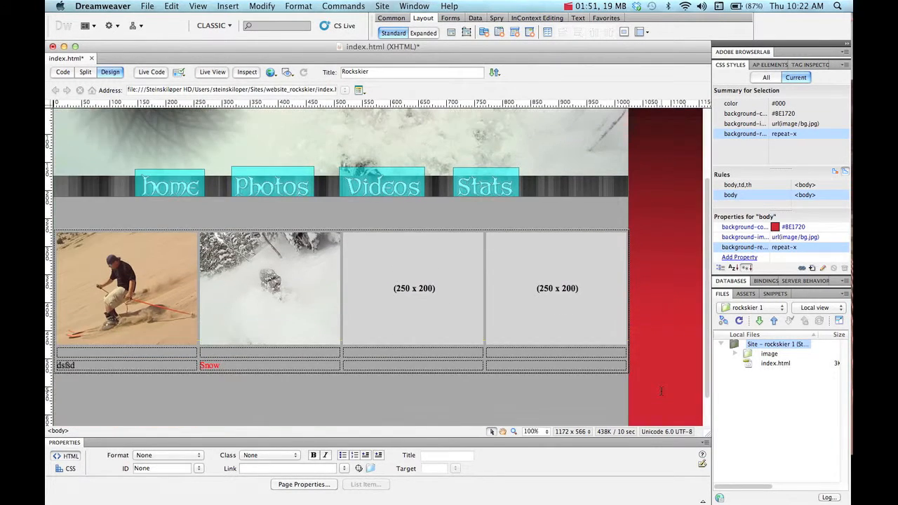
scroll(661, 391, "down", 2)
scroll(680, 388, "up", 3)
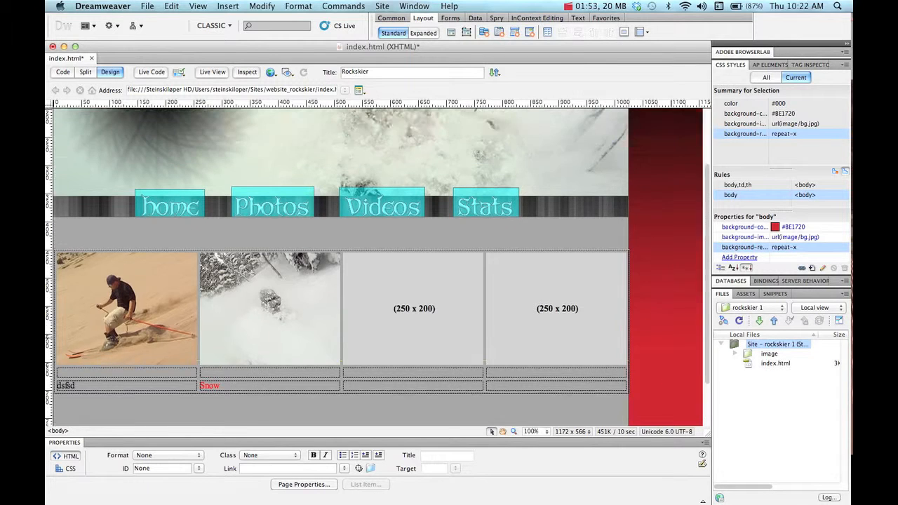
scroll(672, 339, "down", 3)
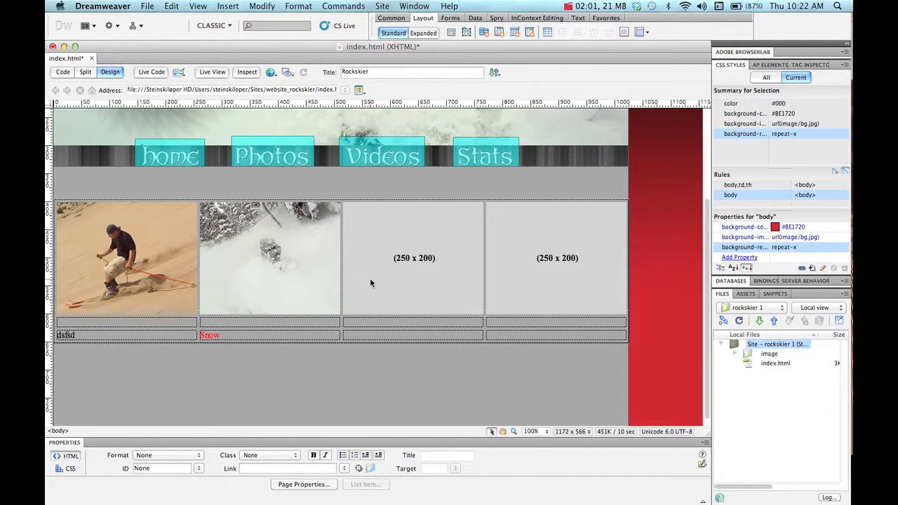
Open 0_lastname_webcontent.rtf from the 00construction folder in Sites and copy its Winter text, from "Winter:" through "Canyons"
key("super+Tab")
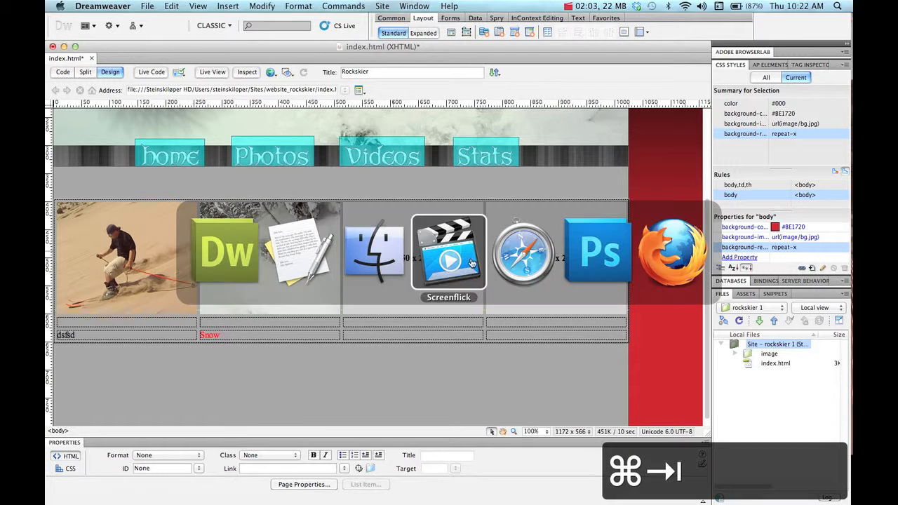
key("super+Tab")
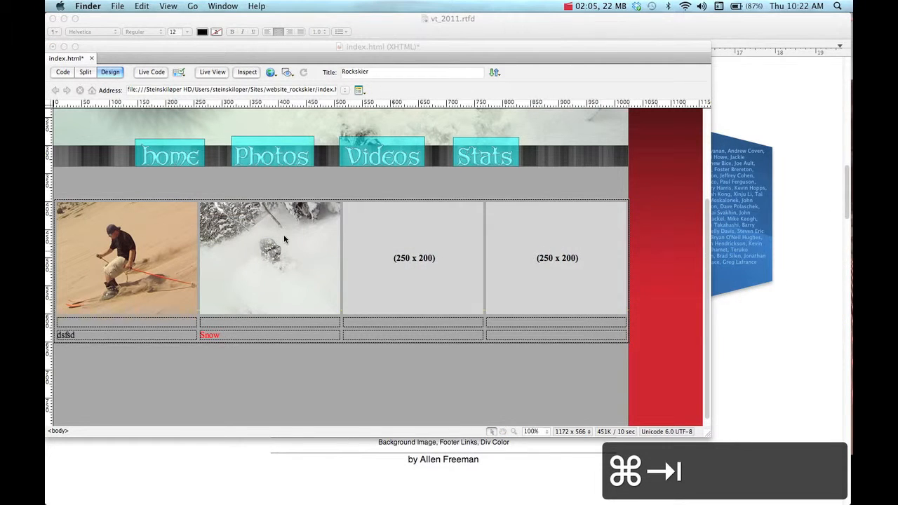
mouse_move(840, 400)
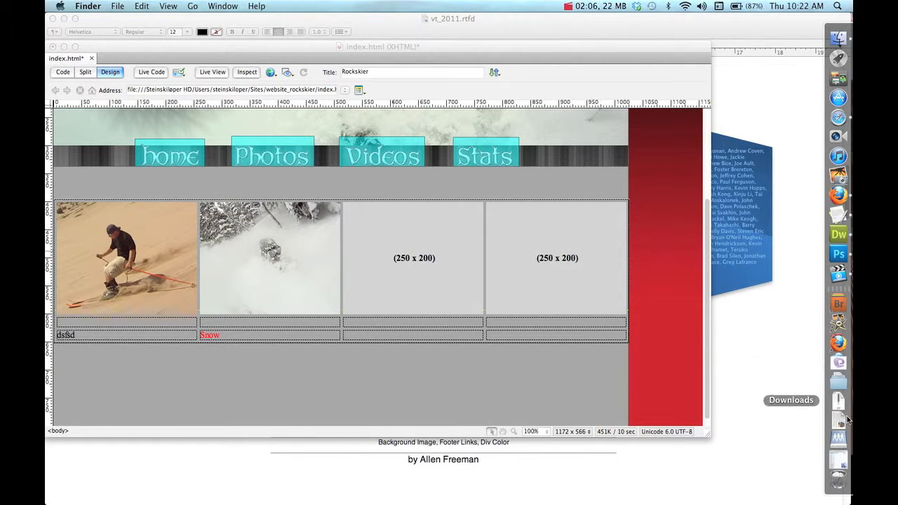
left_click(839, 468)
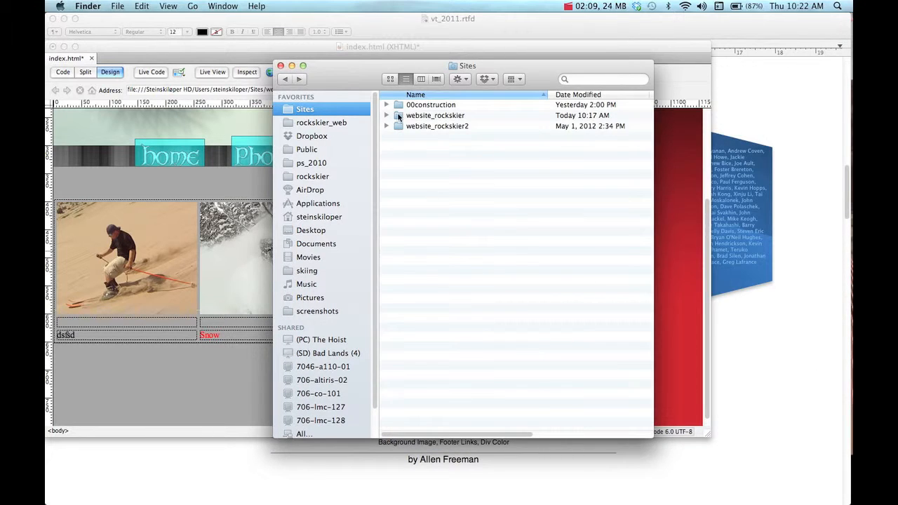
double_click(400, 105)
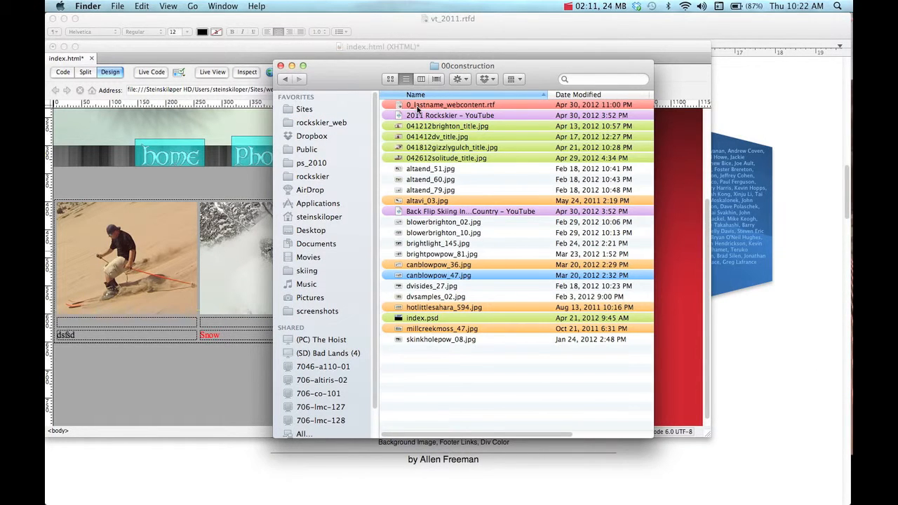
double_click(416, 106)
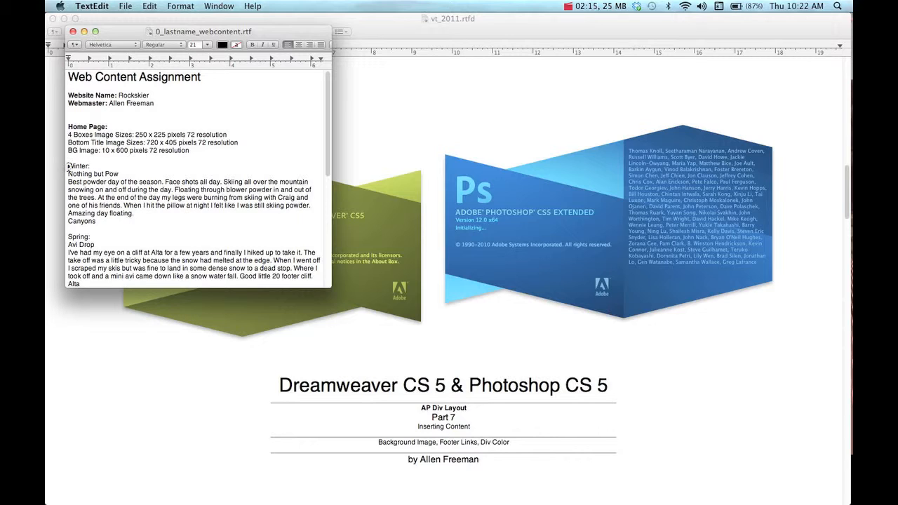
left_click_drag(68, 166, 97, 223)
key("super+c")
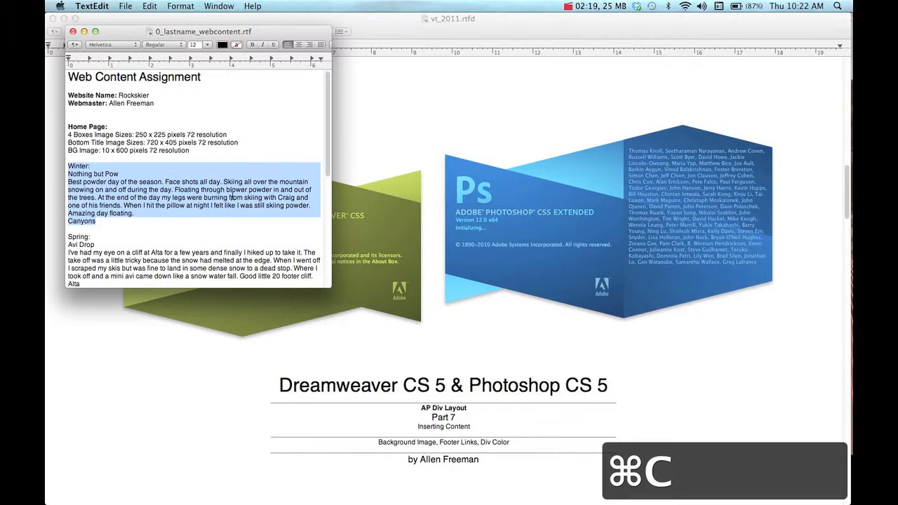
Switch to Dreamweaver and replace the placeholder "dsfsd" in the table's first bottom-row cell with the copied Winter text
key("super+Tab")
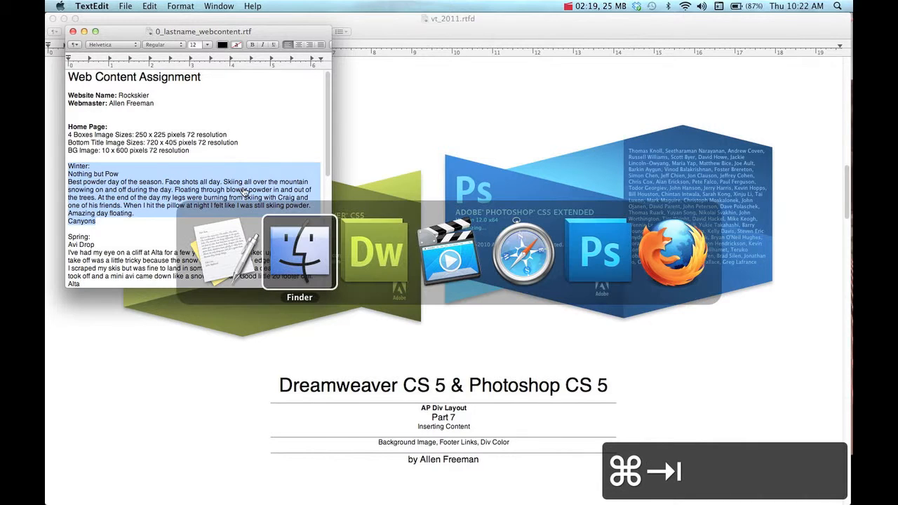
left_click(397, 257)
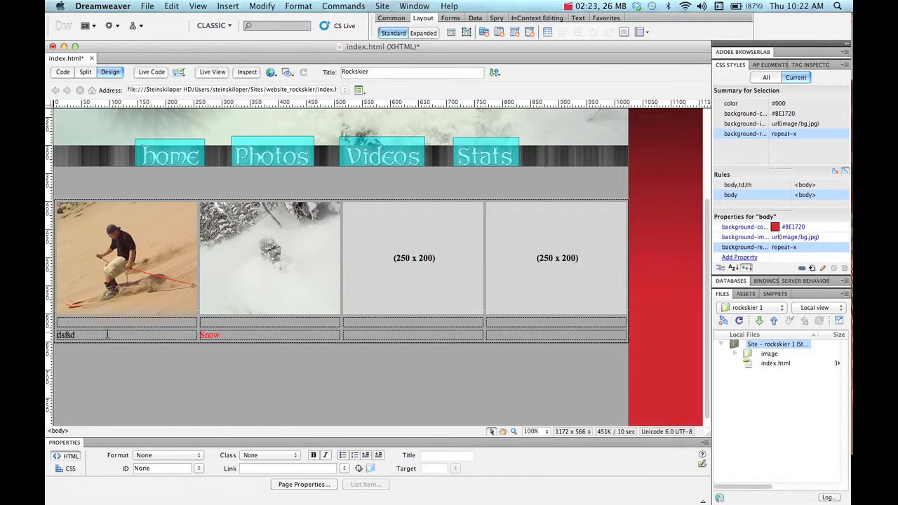
left_click(96, 334)
left_click_drag(77, 335, 59, 335)
key("BackSpace")
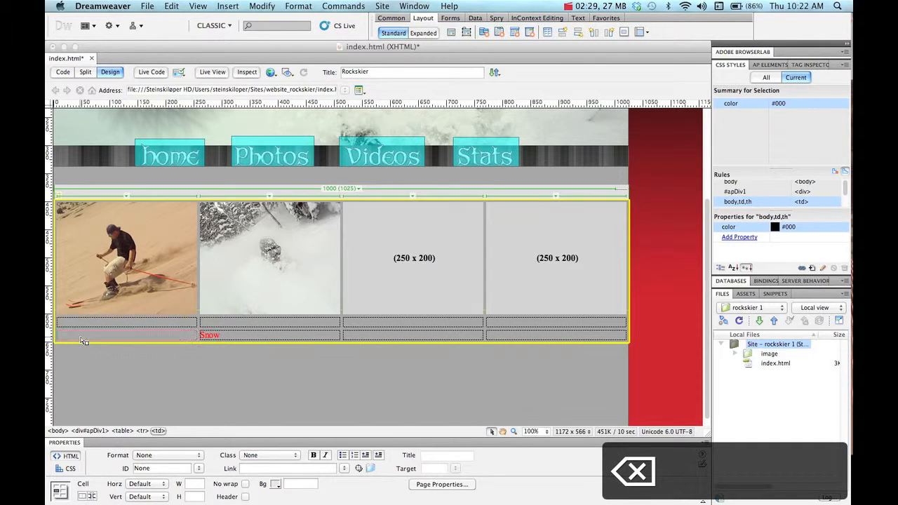
key("super+v")
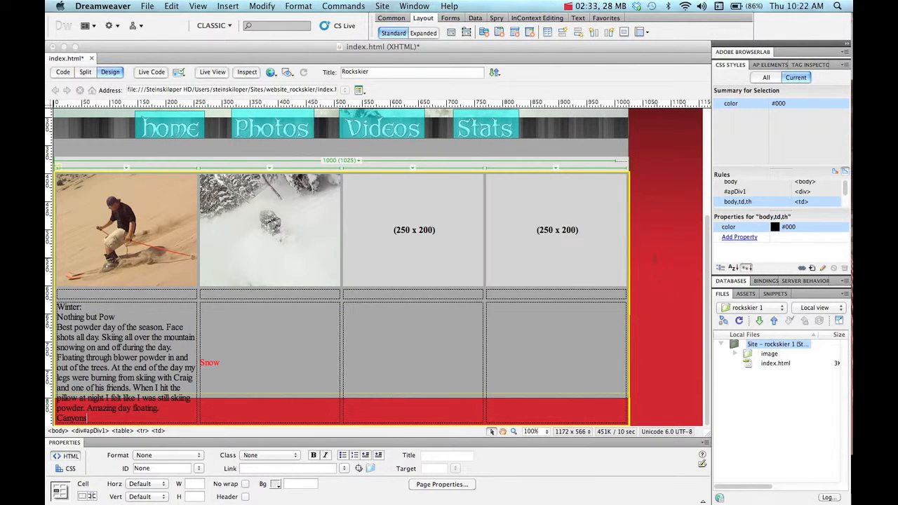
Set the height of the container div to 1000px so that its grey background extends behind the whole table
scroll(668, 261, "up", 5)
scroll(652, 287, "down", 5)
left_click(659, 312)
scroll(660, 312, "up", 5)
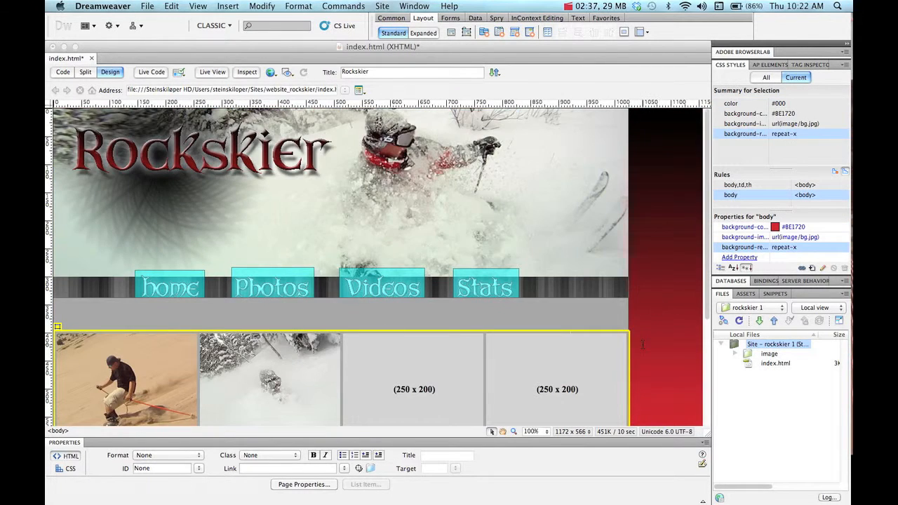
scroll(660, 312, "down", 5)
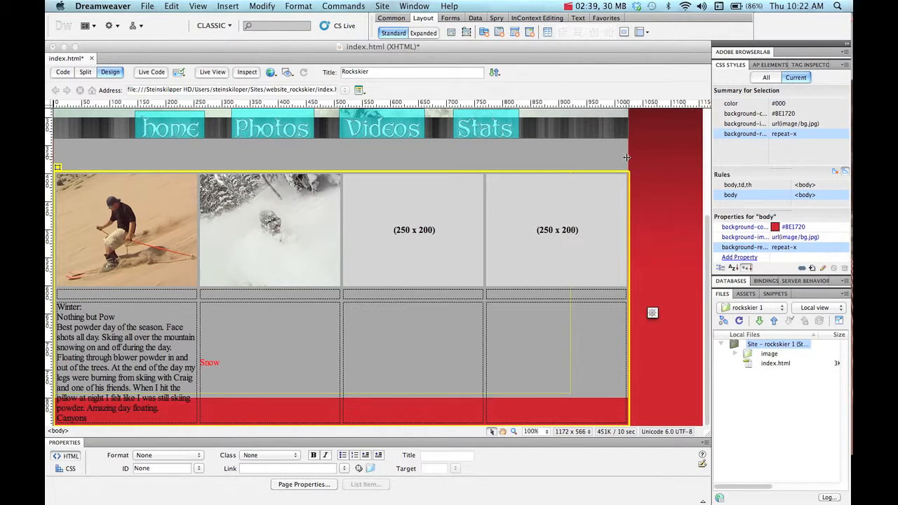
scroll(658, 164, "up", 5)
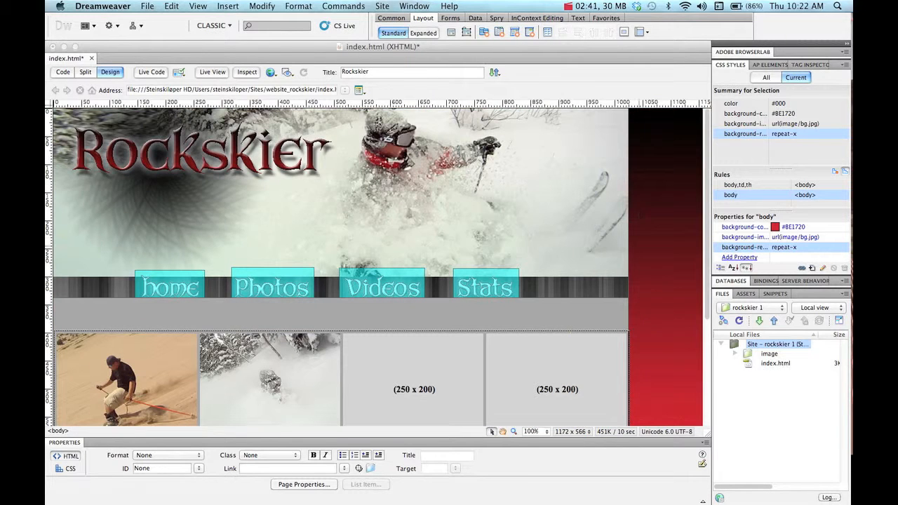
left_click(627, 315)
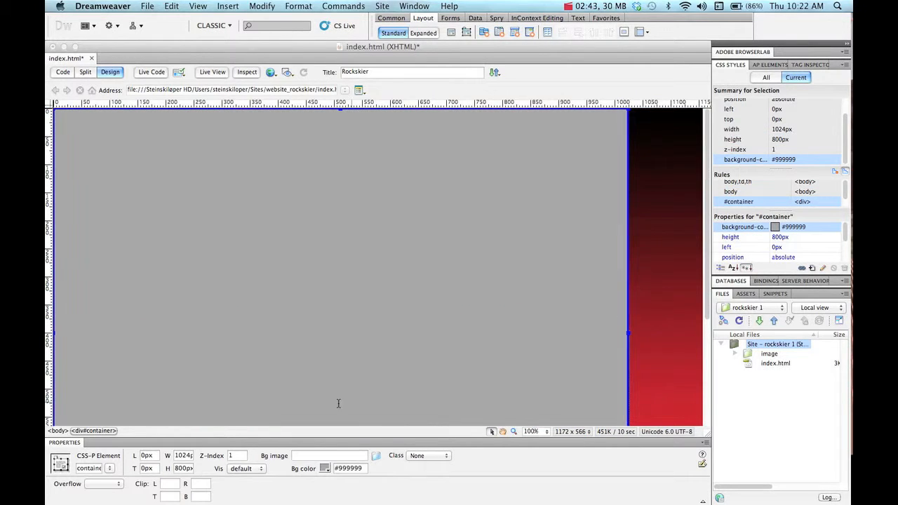
left_click(181, 468)
left_click_drag(186, 472, 169, 468)
type("10")
key("Tab")
left_click(673, 353)
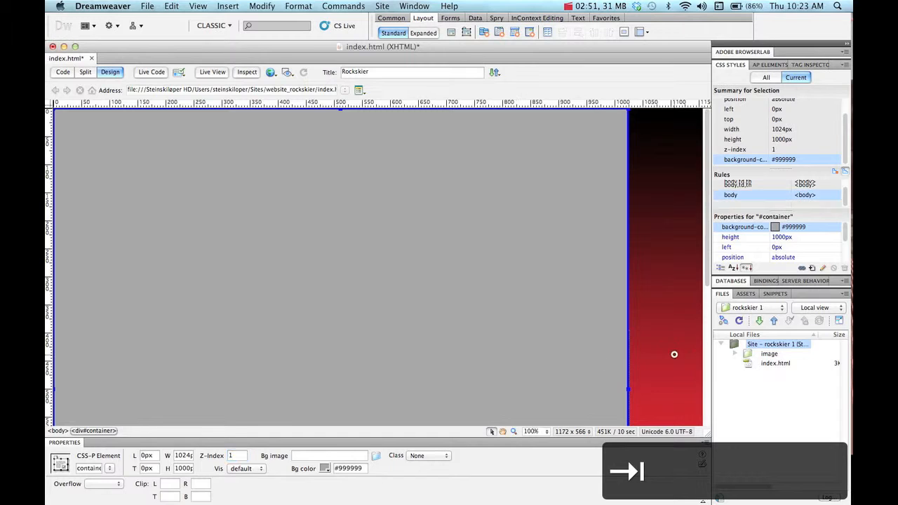
Move the "Winter:" title from the text cell into the empty cell directly above it and remove its colon
scroll(670, 365, "down", 5)
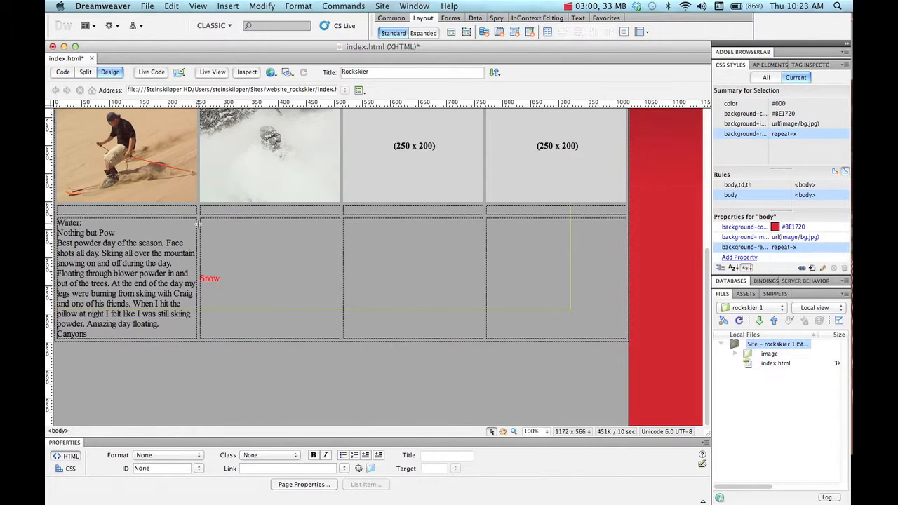
left_click_drag(83, 222, 56, 223)
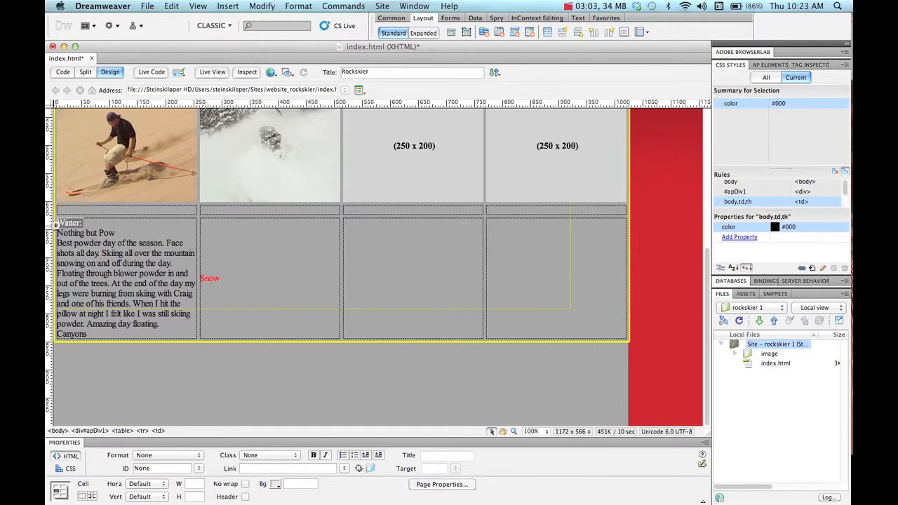
key("cmd+x")
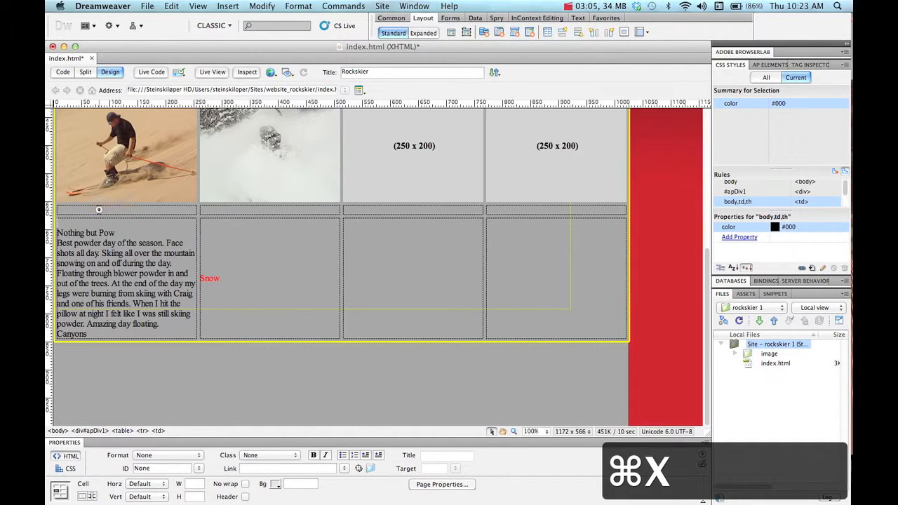
left_click(100, 213)
key("super+v")
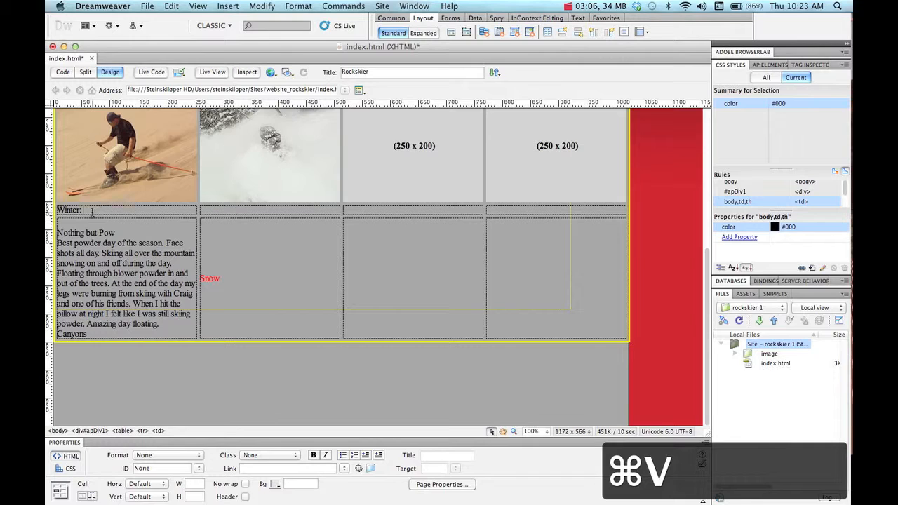
key("BackSpace")
key("BackSpace")
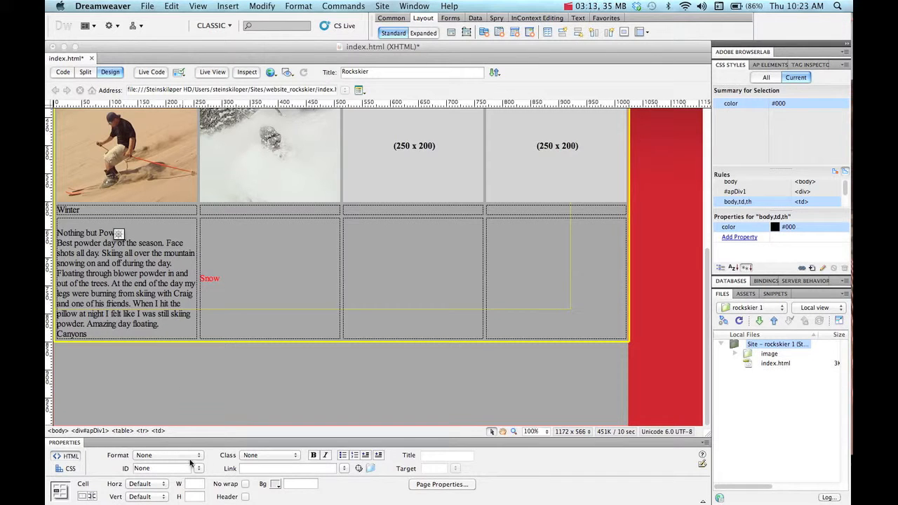
Center-align the text through the body,td,th rule and format the Winter title as Heading 1
left_click(66, 468)
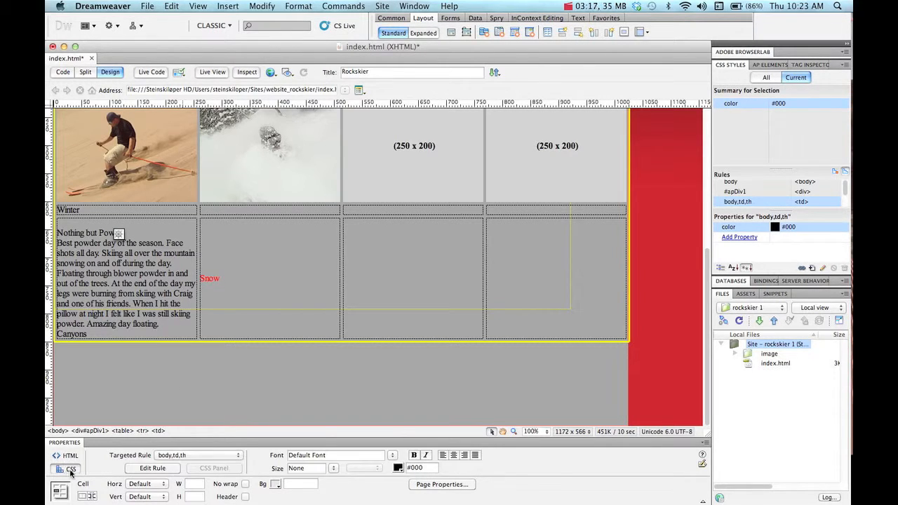
left_click(454, 455)
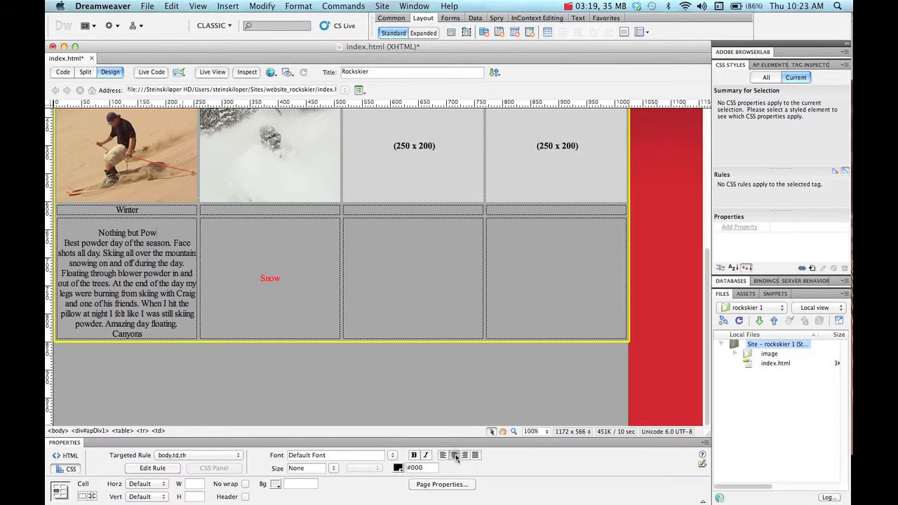
left_click(140, 209)
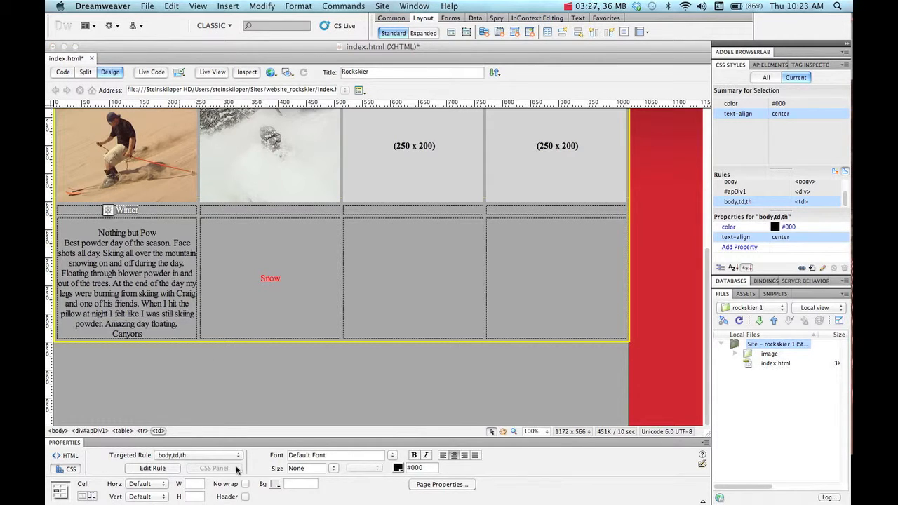
left_click(70, 457)
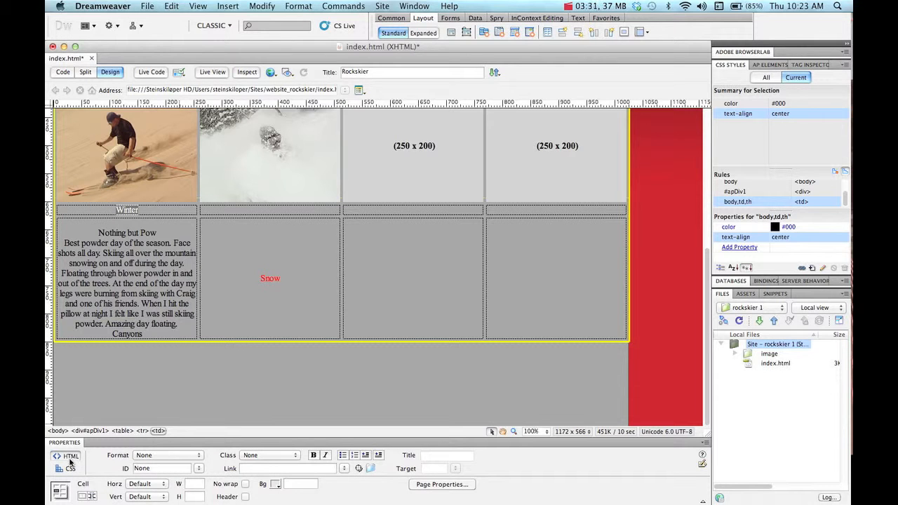
left_click(153, 456)
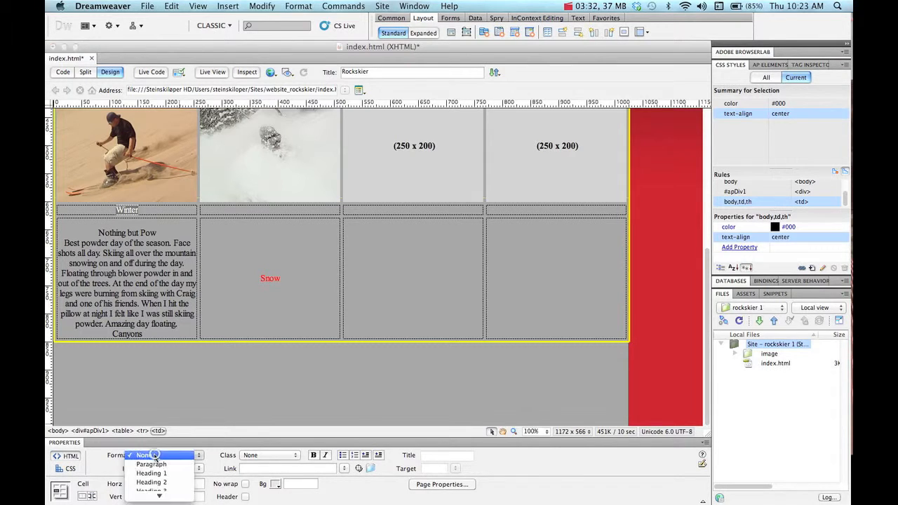
left_click(161, 474)
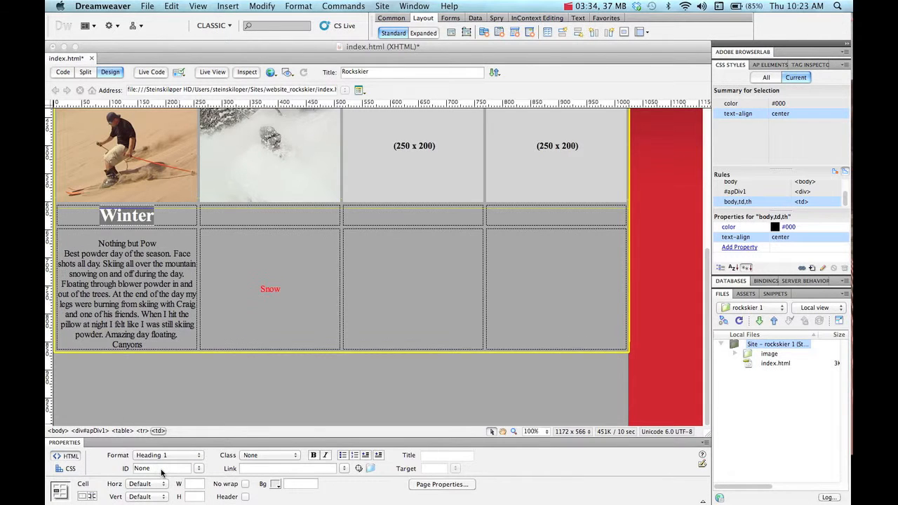
Give the table cell holding the Winter heading a white background color
scroll(218, 315, "up", 5)
scroll(219, 315, "down", 3)
scroll(219, 315, "down", 3)
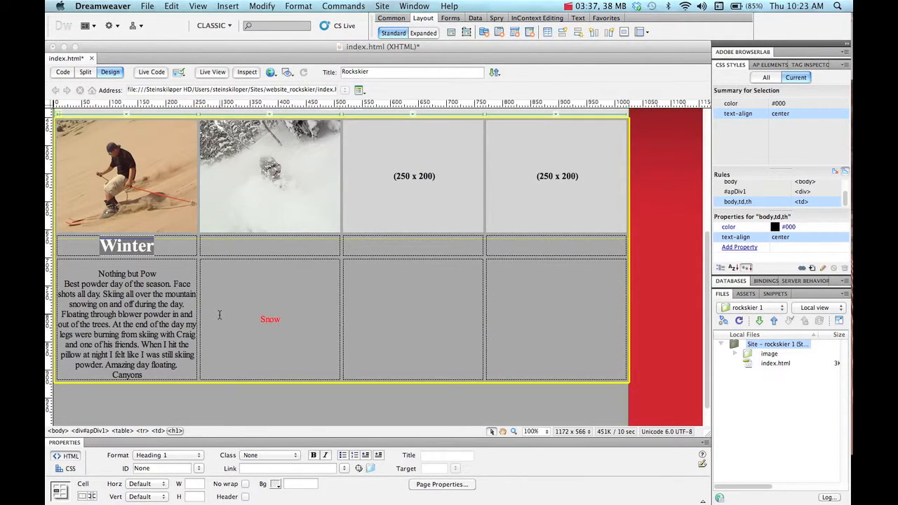
left_click(160, 228)
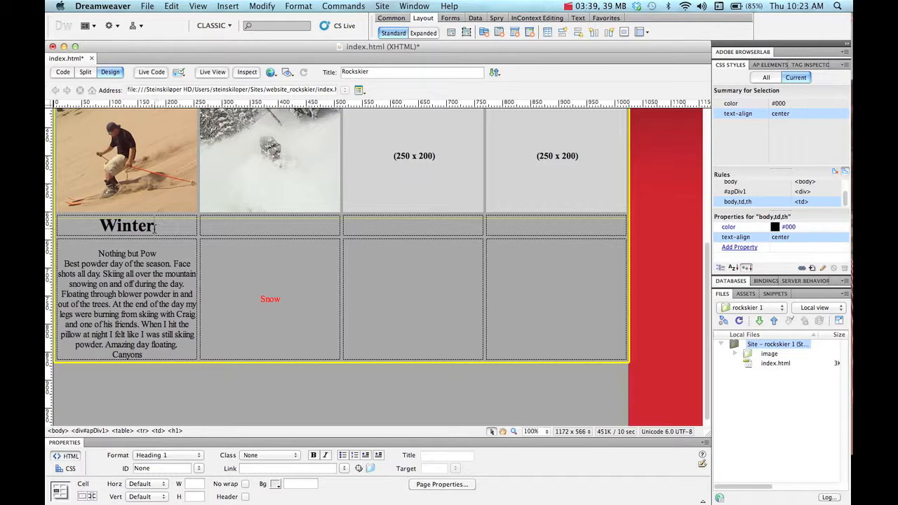
left_click_drag(155, 224, 94, 226)
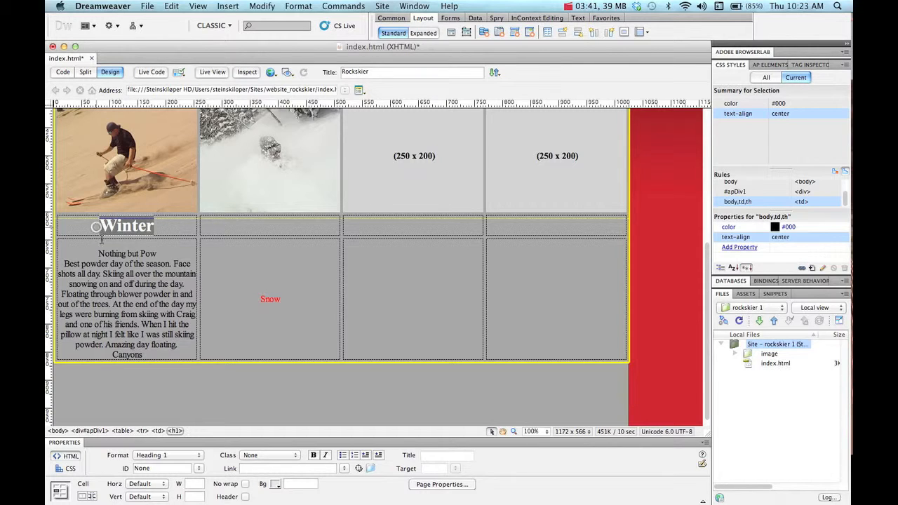
left_click(275, 484)
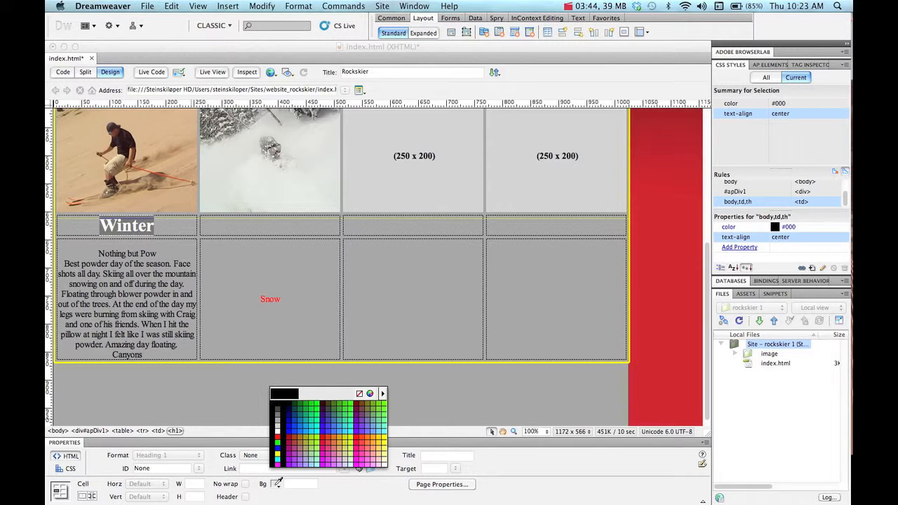
left_click(277, 429)
left_click(219, 229)
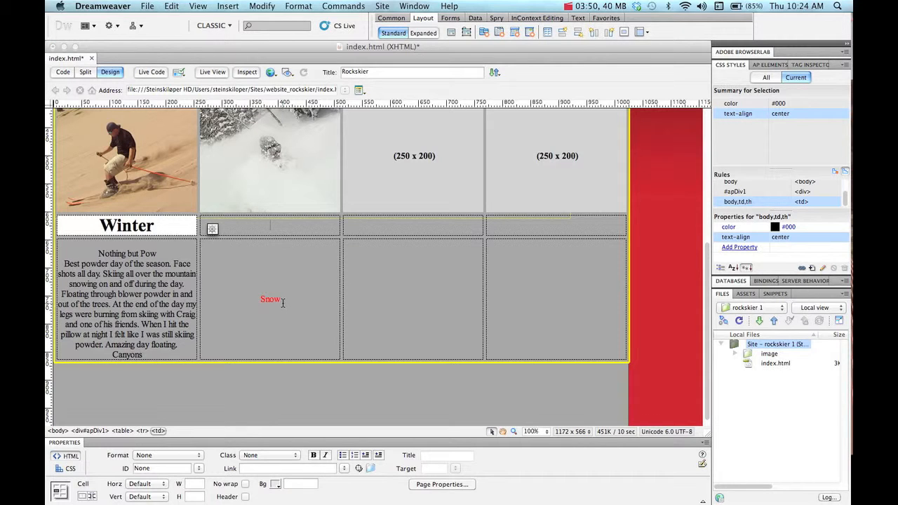
Delete the linked word "Snow" from the second cell of the table's bottom row
key("BackSpace")
key("BackSpace")
key("BackSpace")
key("BackSpace")
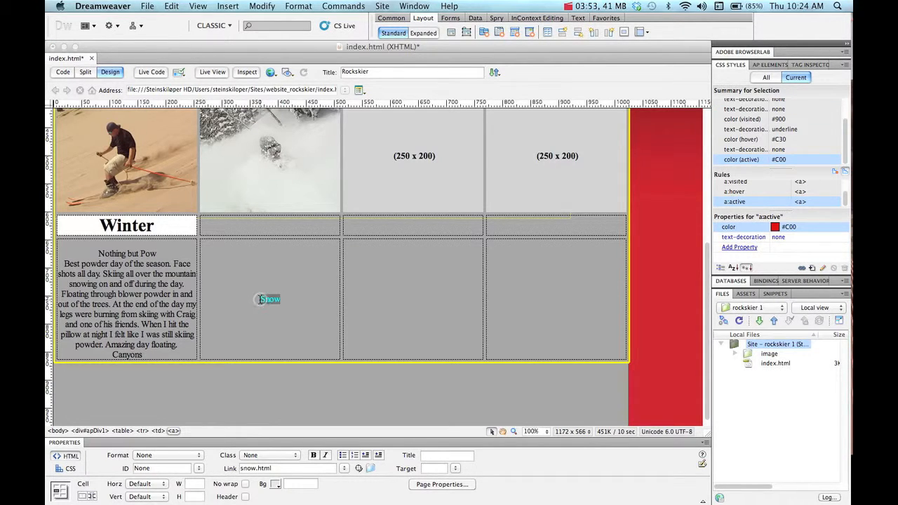
scroll(413, 331, "down", 1)
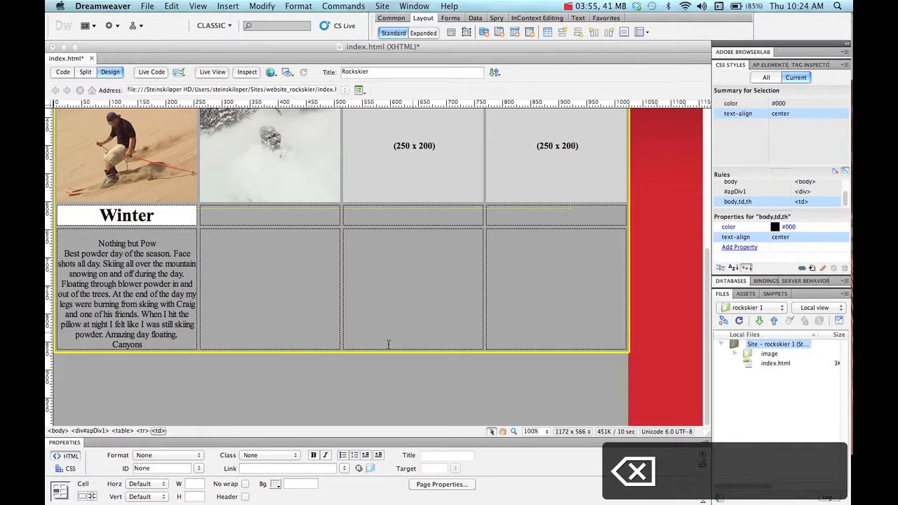
left_click(246, 253)
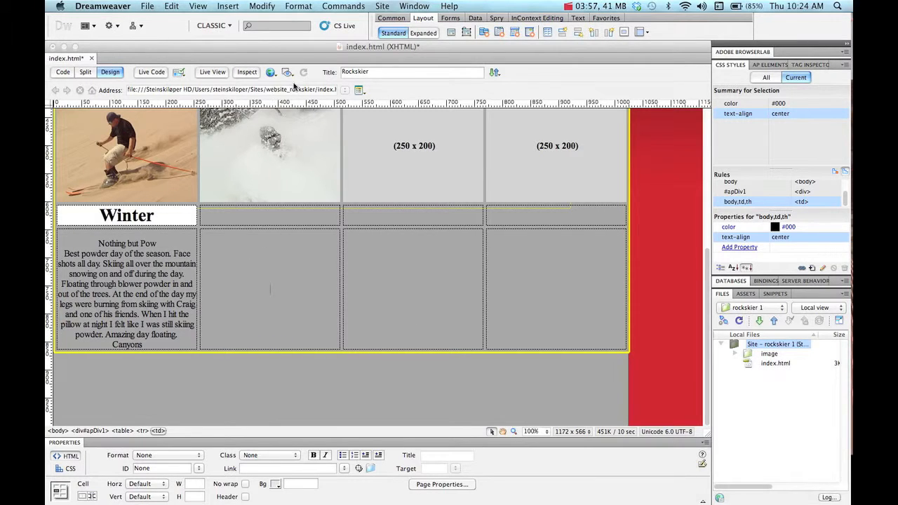
Draw an AP div about 193 by 47 px below the table and insert footer.jpg in it without alternate text
left_click(465, 34)
mouse_move(63, 391)
left_mouse_down()
mouse_move(150, 417)
mouse_move(172, 413)
left_mouse_up()
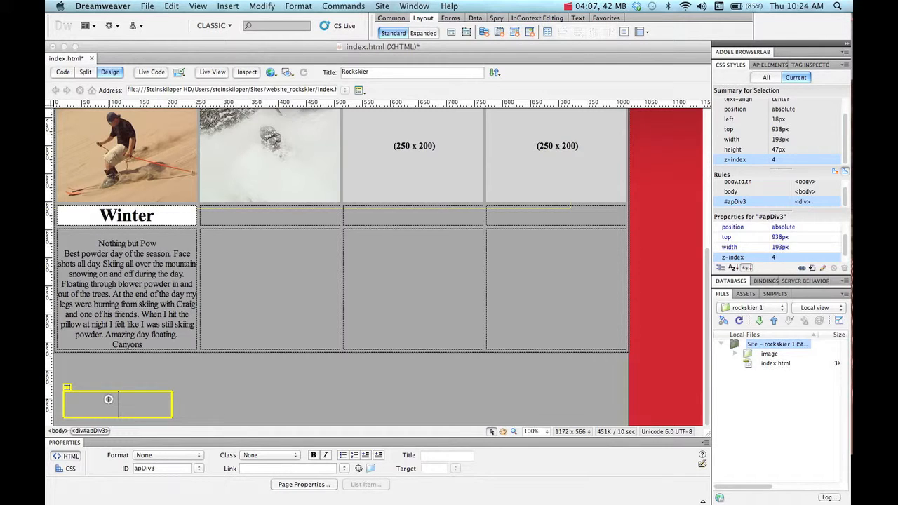
left_click(229, 7)
left_click(235, 30)
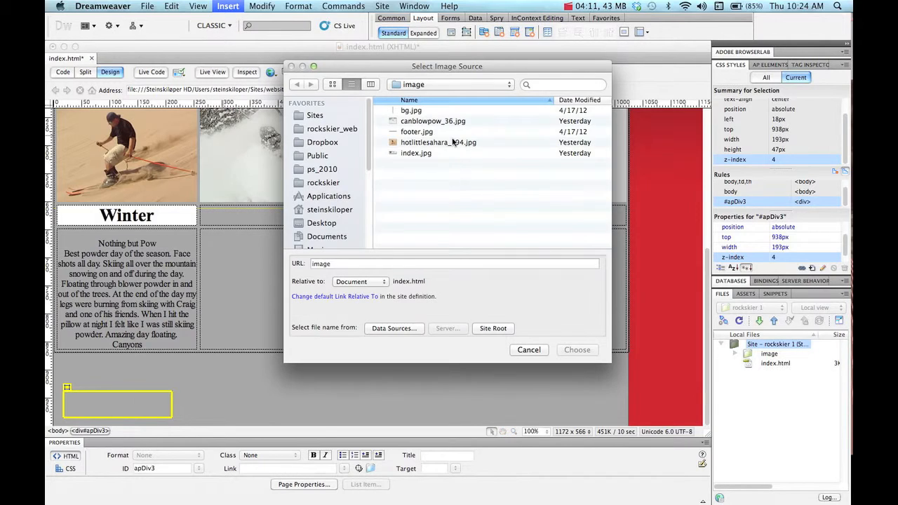
left_click(414, 131)
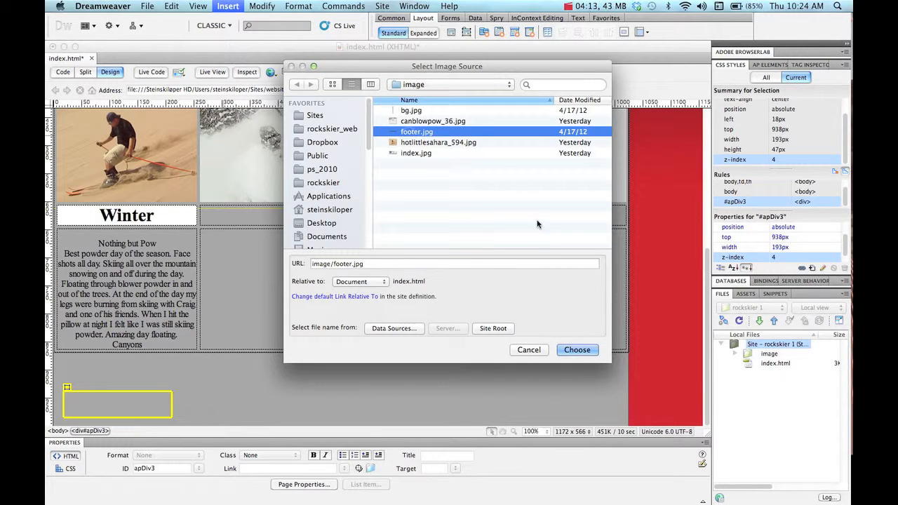
left_click(577, 349)
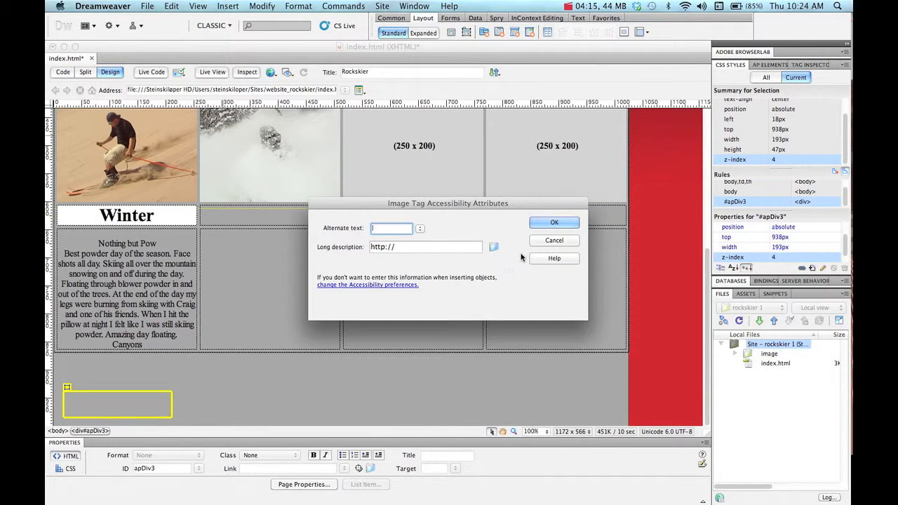
left_click(546, 222)
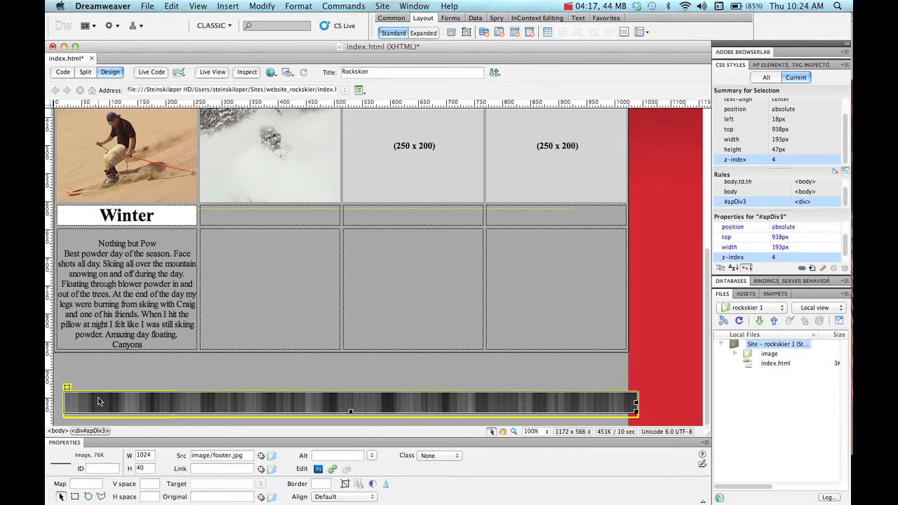
Move the footer image's AP div to about -3 px left and 939 px top, and widen it to about 1046 px
left_click_drag(94, 390, 84, 391)
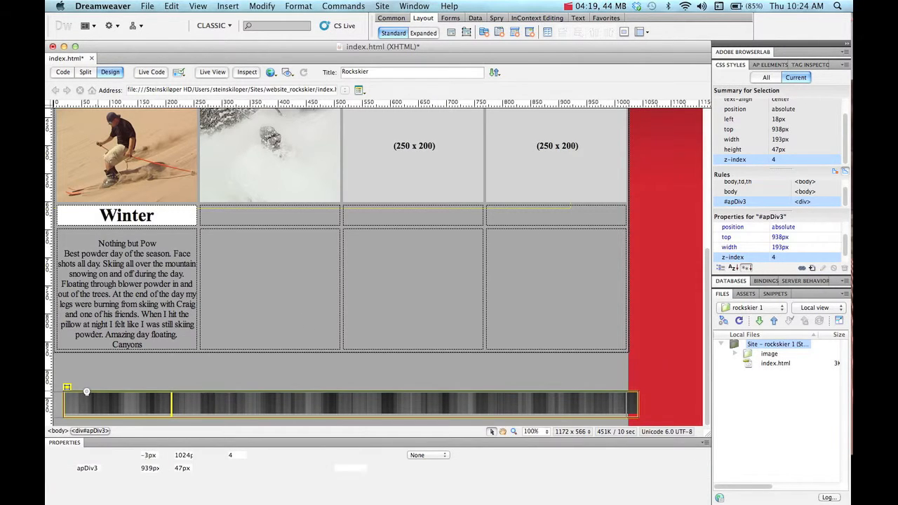
left_click(154, 468)
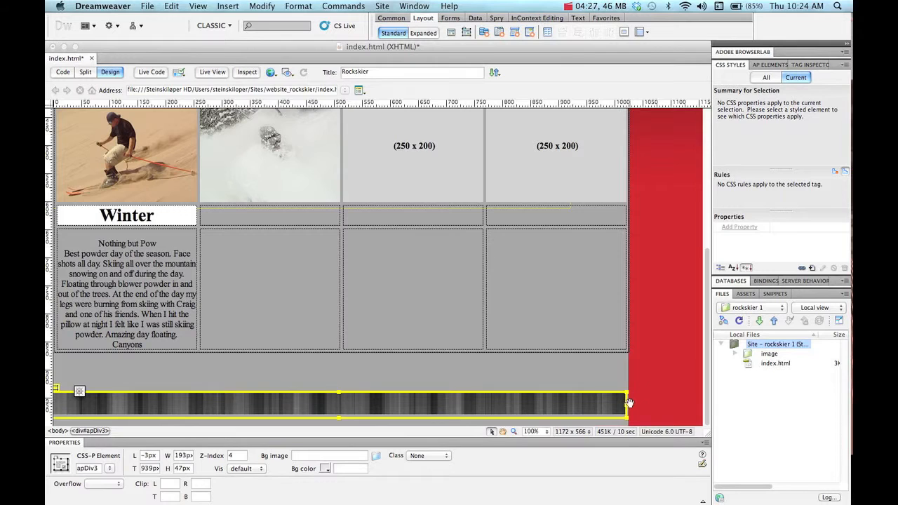
left_click_drag(626, 406, 638, 405)
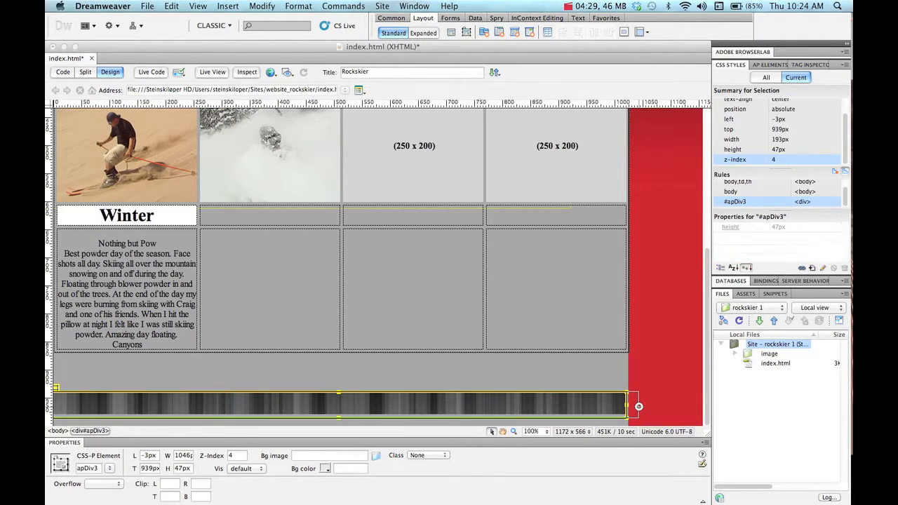
Add a new paragraph below the footer image with the text "home photos video stats"
left_click(632, 402)
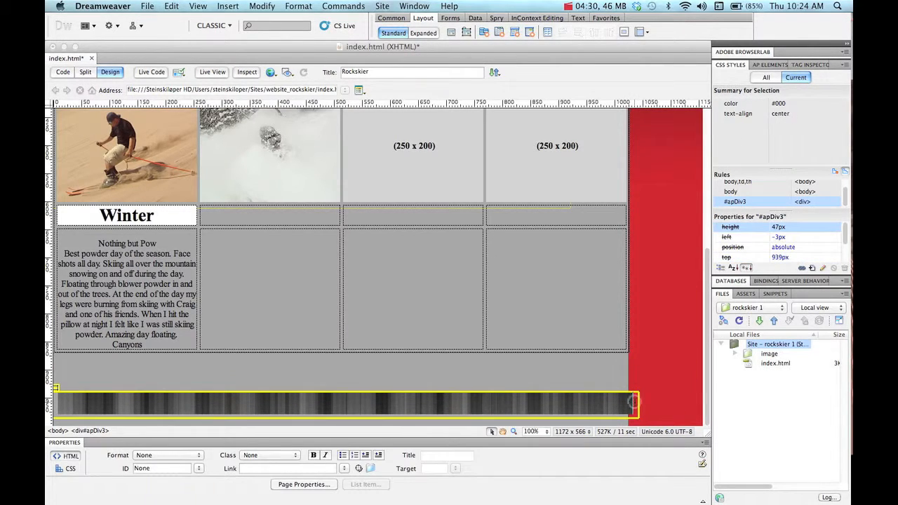
key("Return")
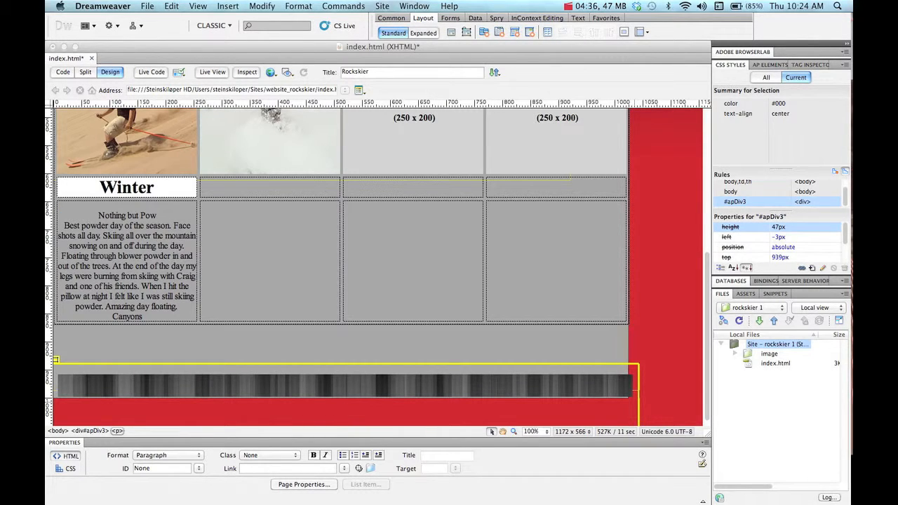
type("home")
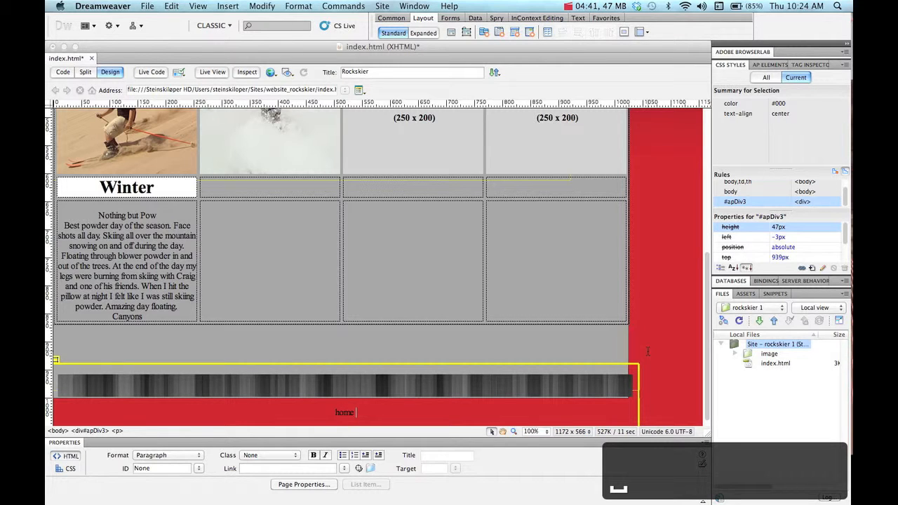
scroll(588, 209, "up", 5)
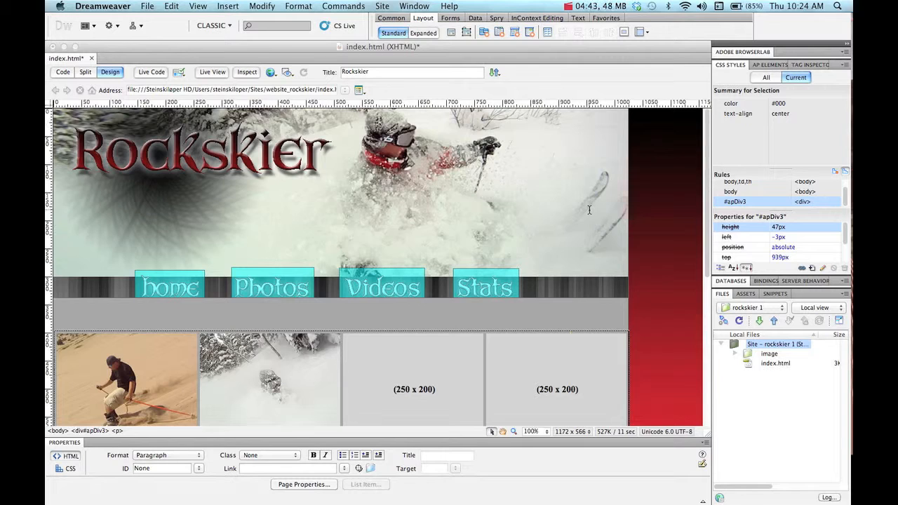
scroll(589, 209, "down", 5)
type("photos ")
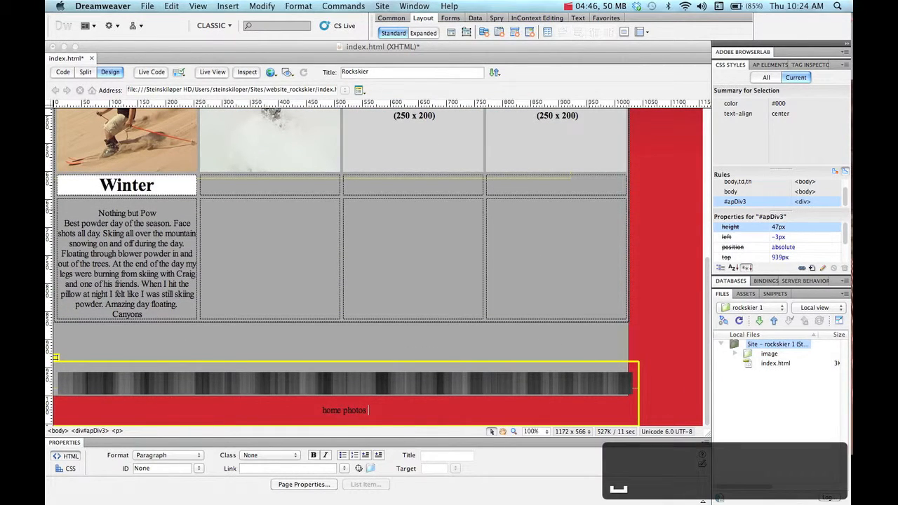
type("gallery s")
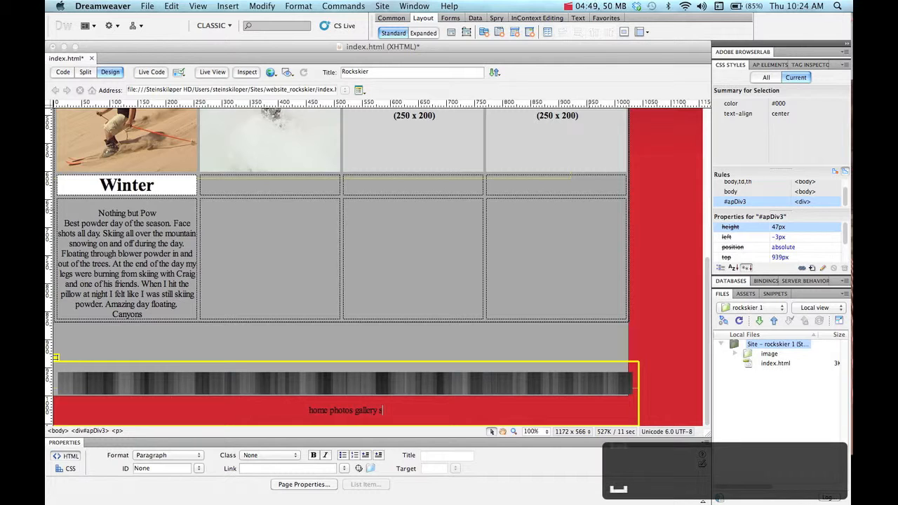
type("tats")
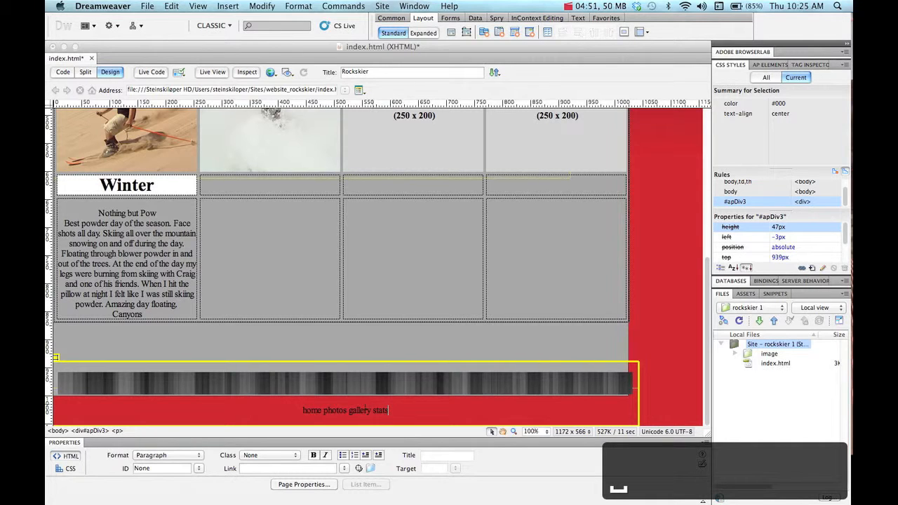
double_click(358, 410)
type("video")
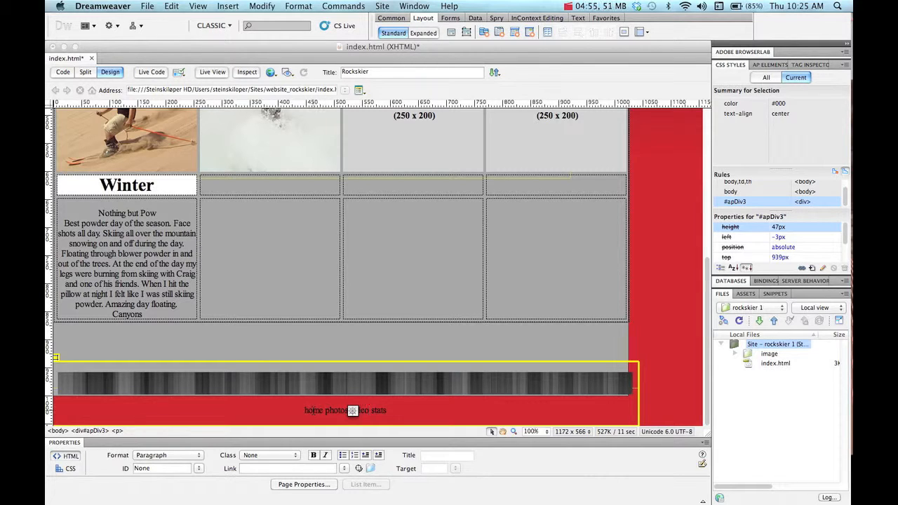
Link the footer word "home" to index.html and the word "photos" to photos.html
double_click(313, 410)
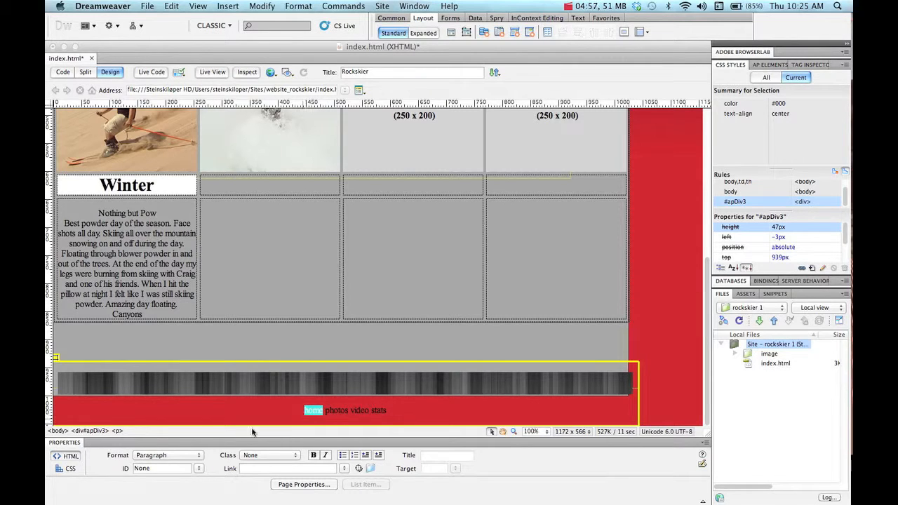
left_click(251, 469)
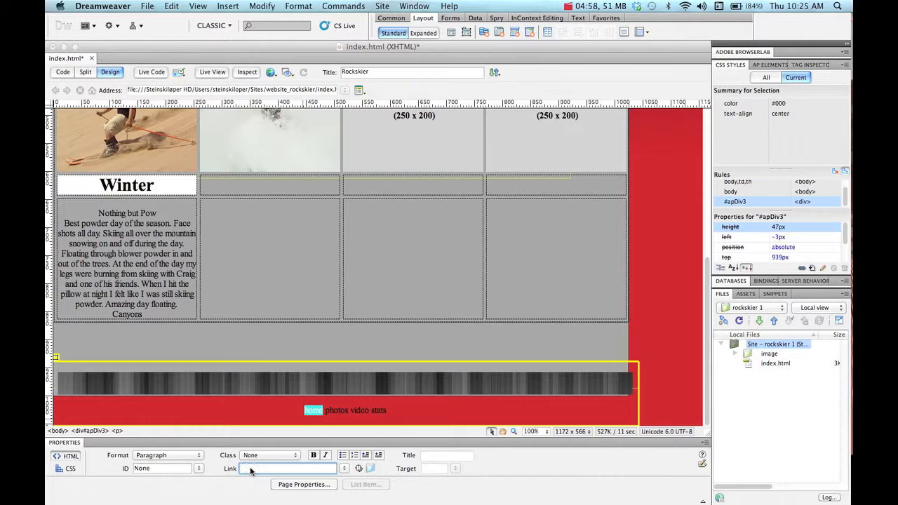
type("index.html")
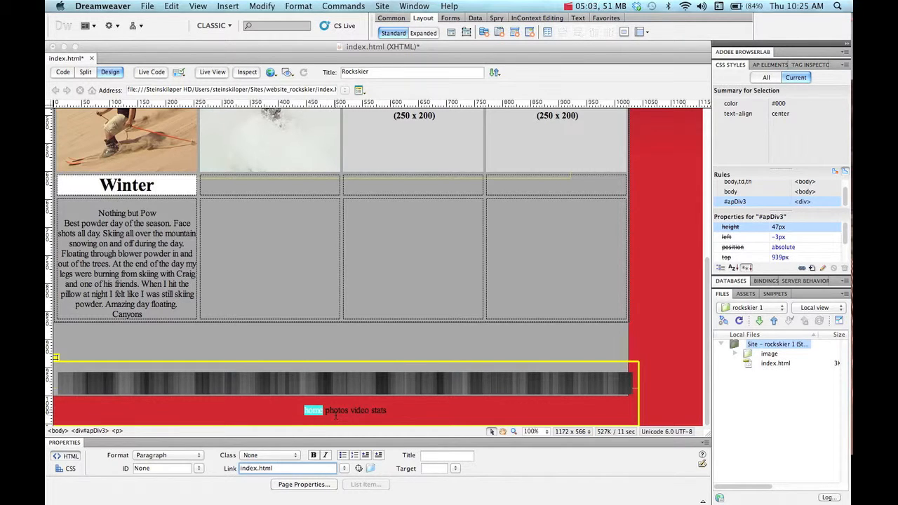
double_click(335, 411)
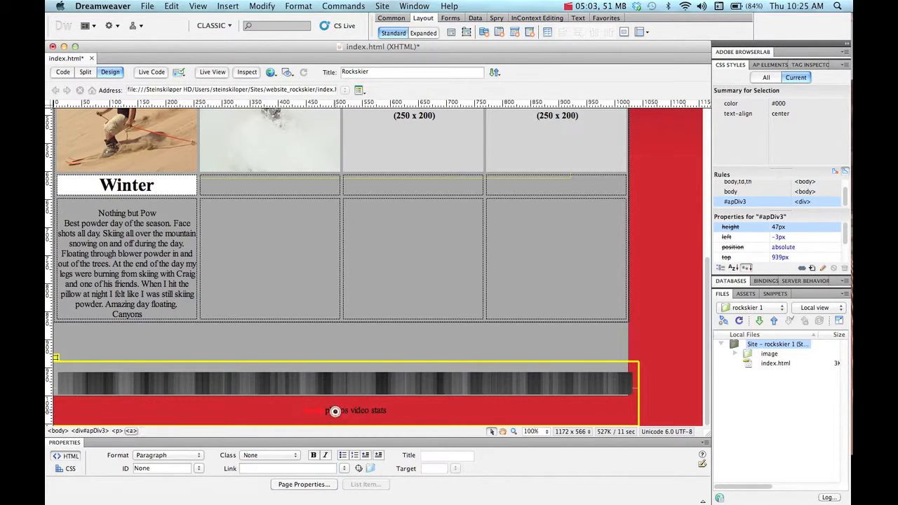
left_click(274, 469)
type("photos.html")
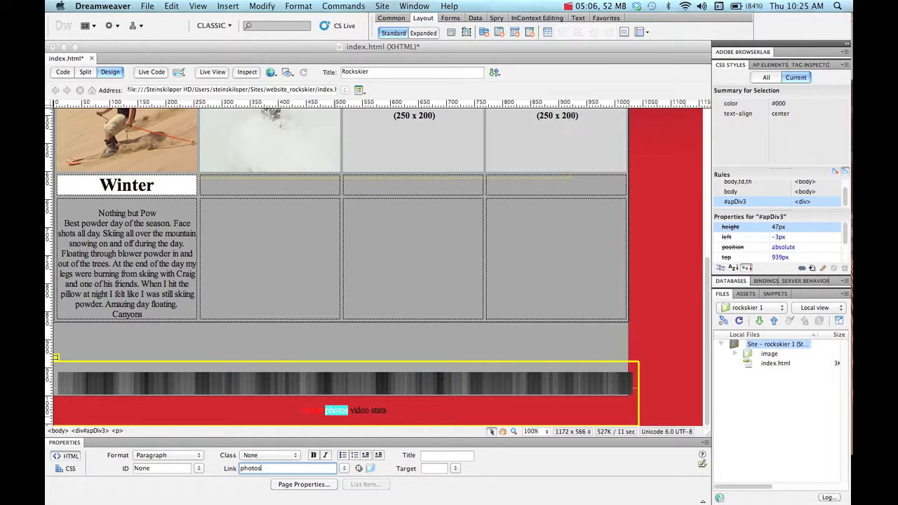
left_click(356, 411)
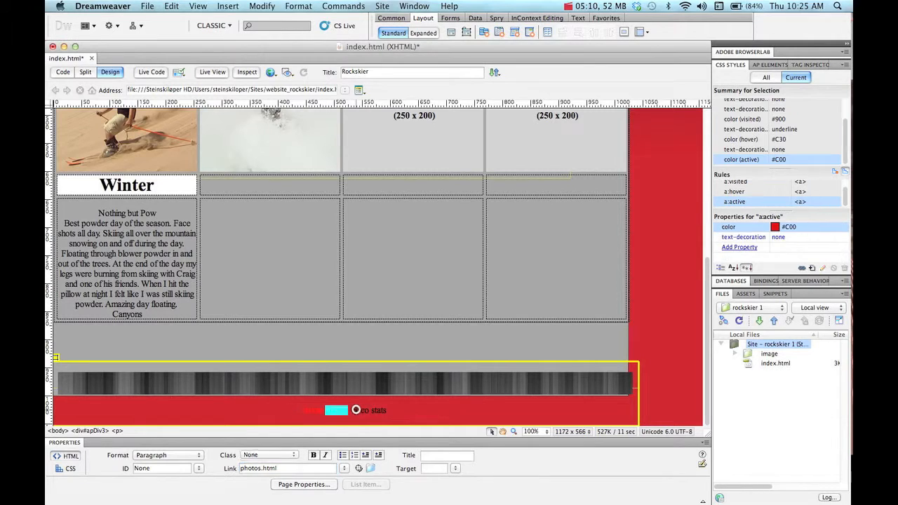
Extend the gray container div to a height of about 1051 px so it covers the footer text, and save the page
left_click(629, 337)
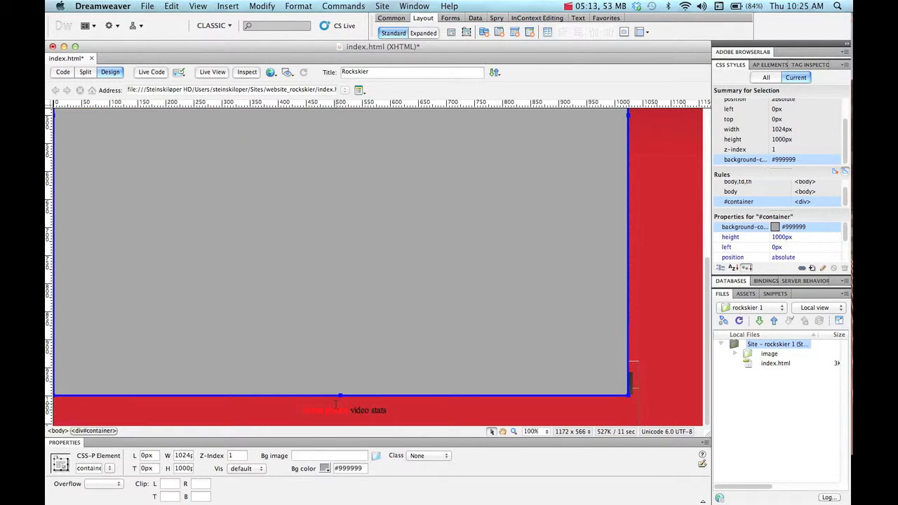
left_click_drag(340, 396, 341, 424)
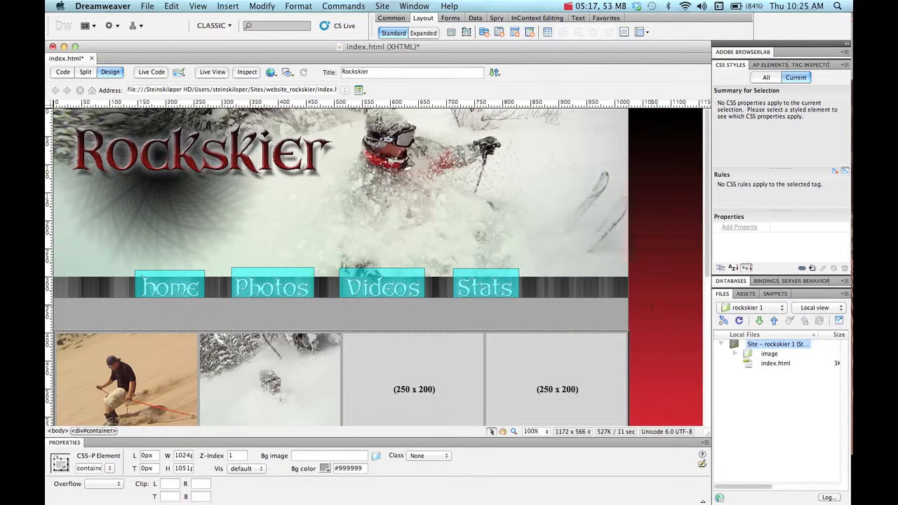
scroll(651, 306, "down", 10)
key("super+s")
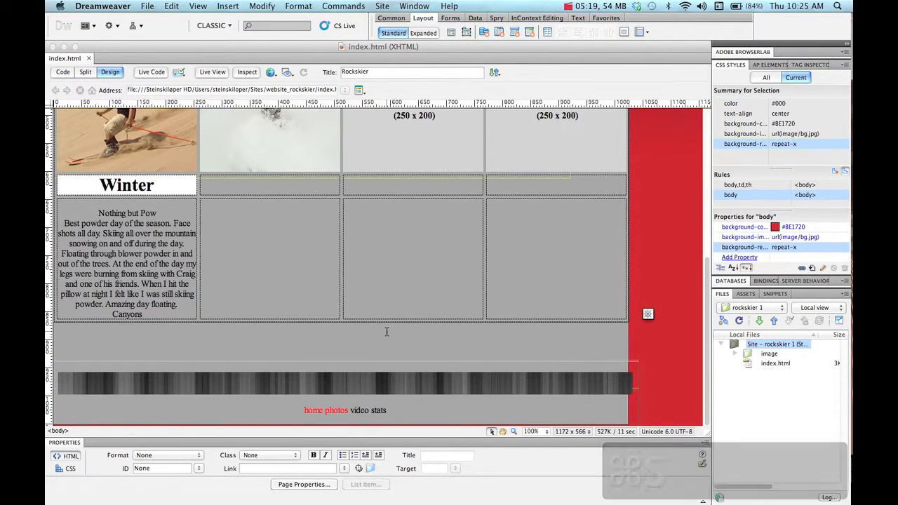
Preview the page in Safari and check its layout from the header down to the footer links
left_click(269, 73)
left_click(290, 80)
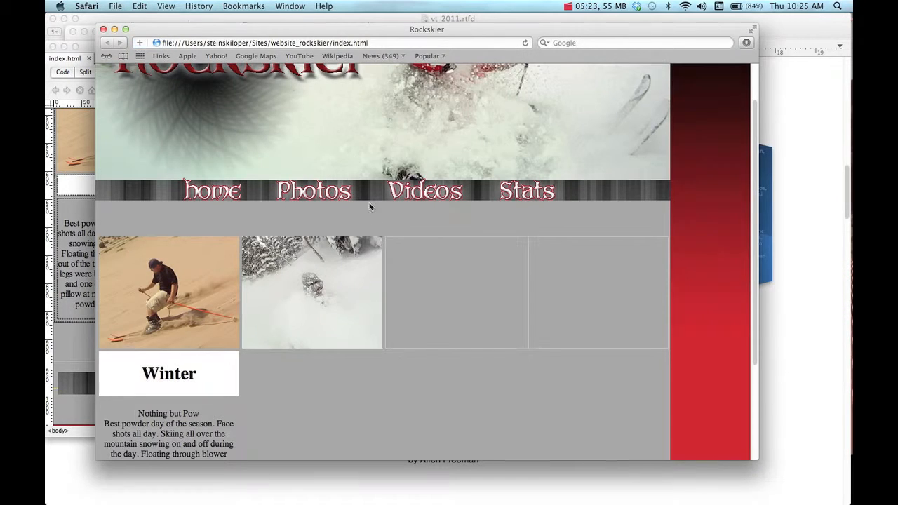
scroll(383, 294, "down", 5)
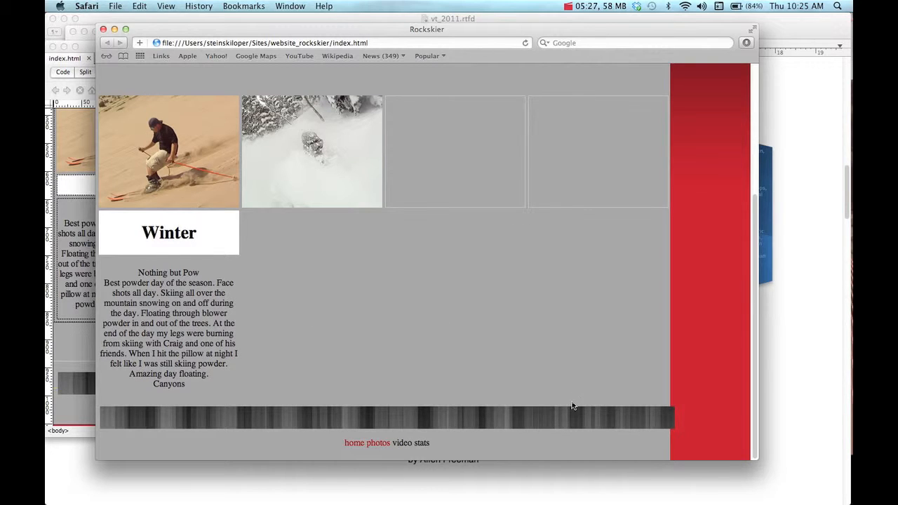
scroll(535, 297, "up", 7)
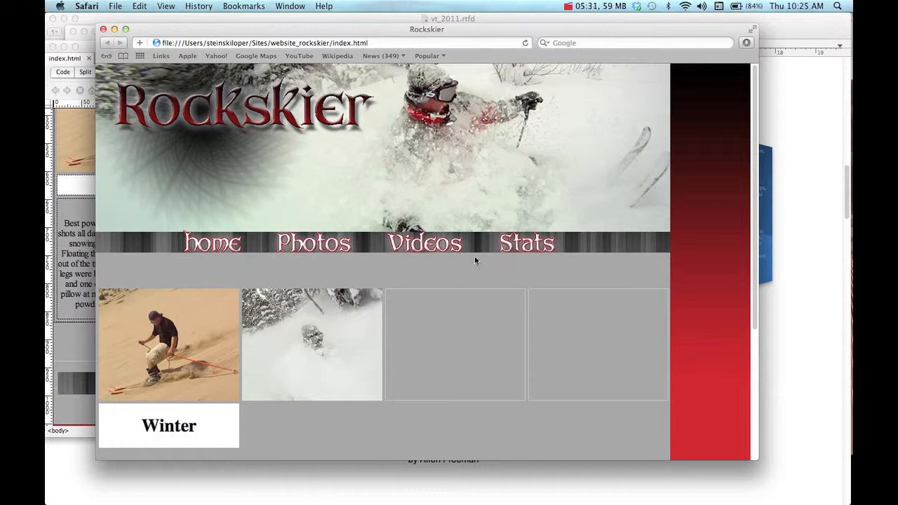
scroll(493, 340, "down", 5)
scroll(493, 341, "up", 5)
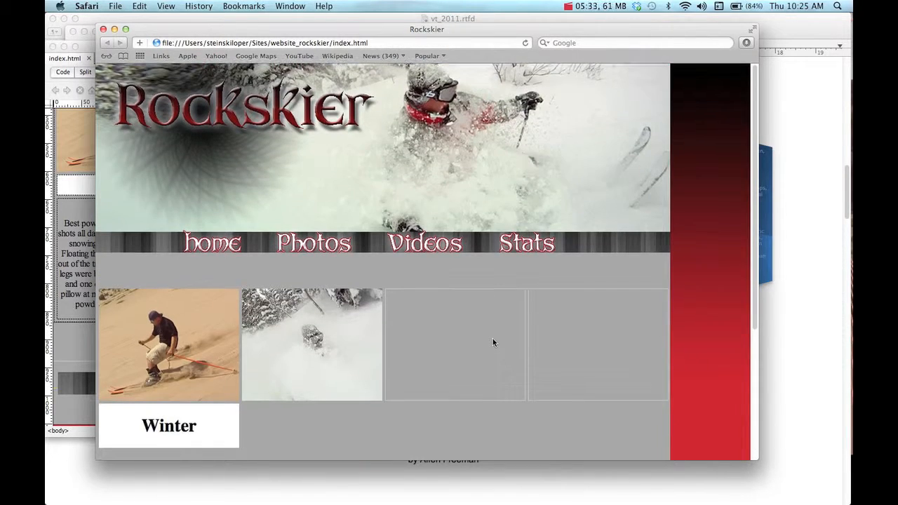